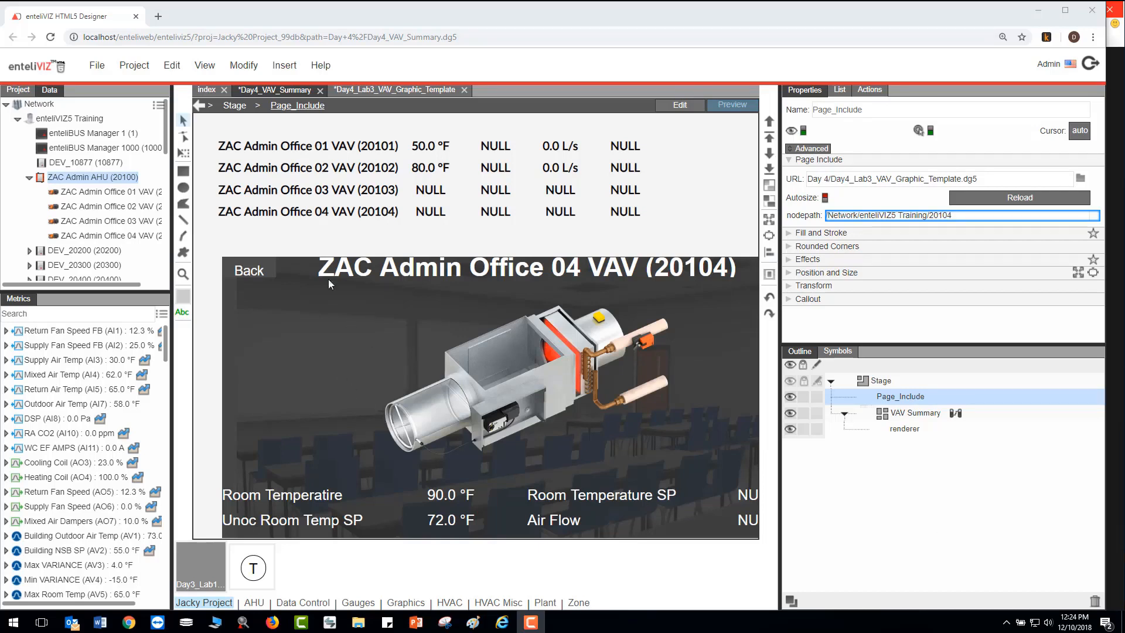
- Preview ZAC Admin Office VAVs 01 to 04 from the summary list in the page include, and return to edit mode
click(345, 146)
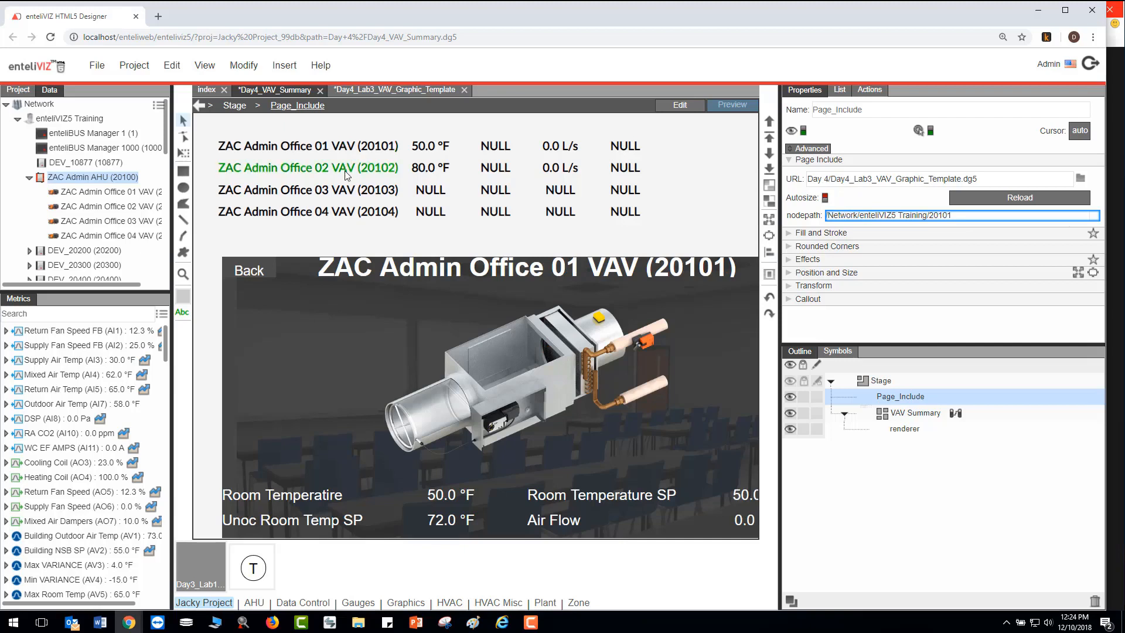
click(346, 171)
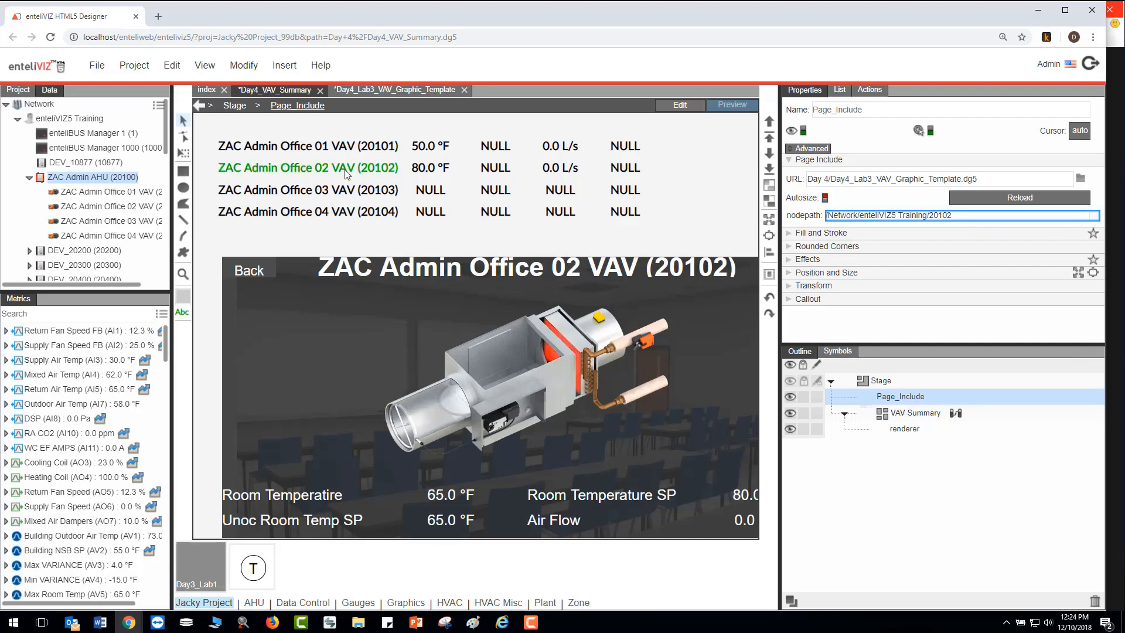
click(357, 191)
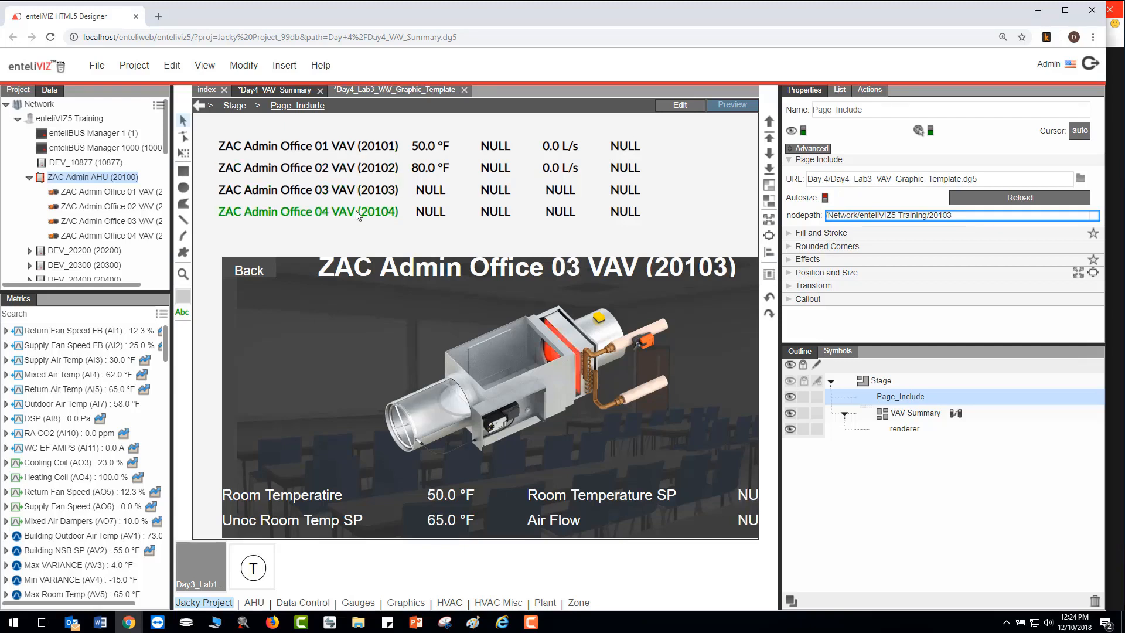
click(356, 214)
click(349, 171)
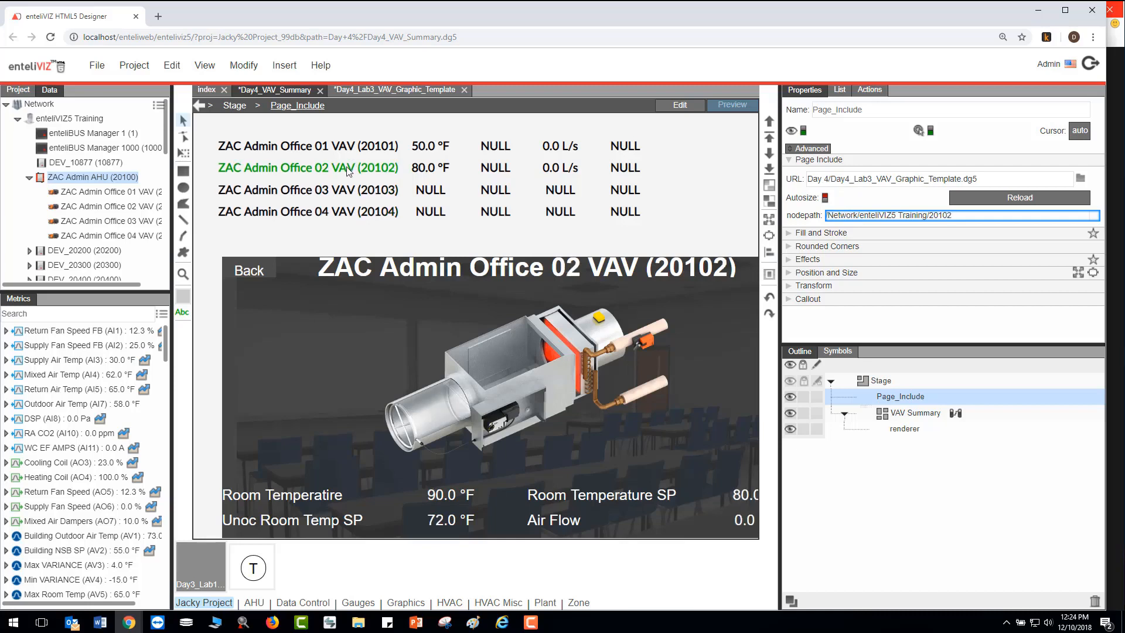
click(683, 104)
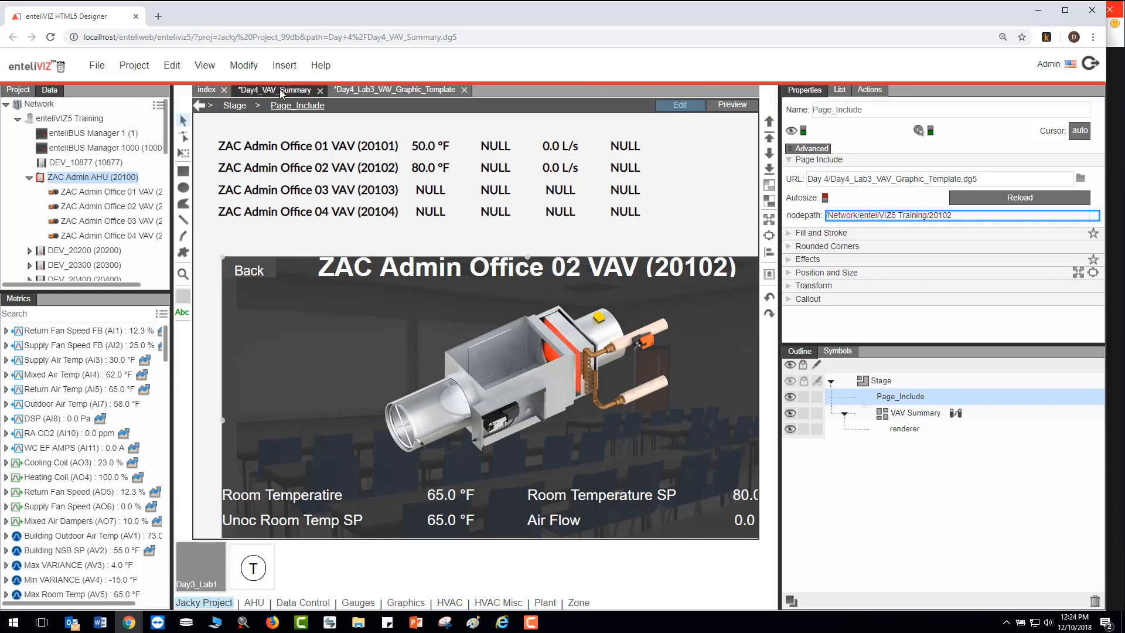
- Switch to the Day4_Lab3_VAV_Graphic_Template page and inspect its VAV Group, Data Group and Title Text
click(392, 91)
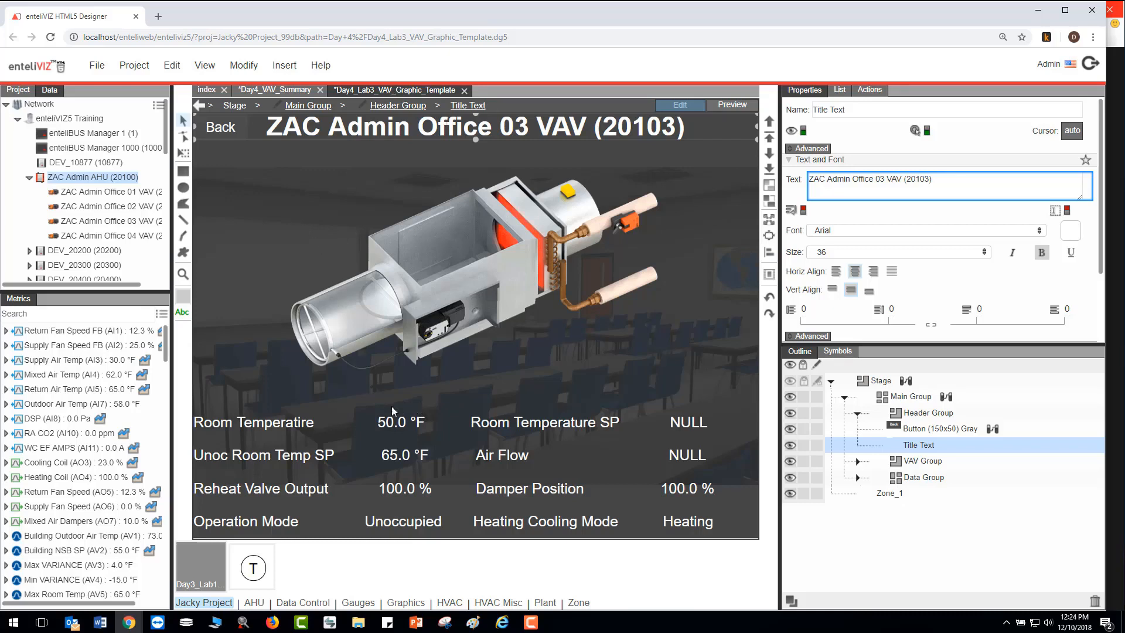
click(913, 462)
click(921, 477)
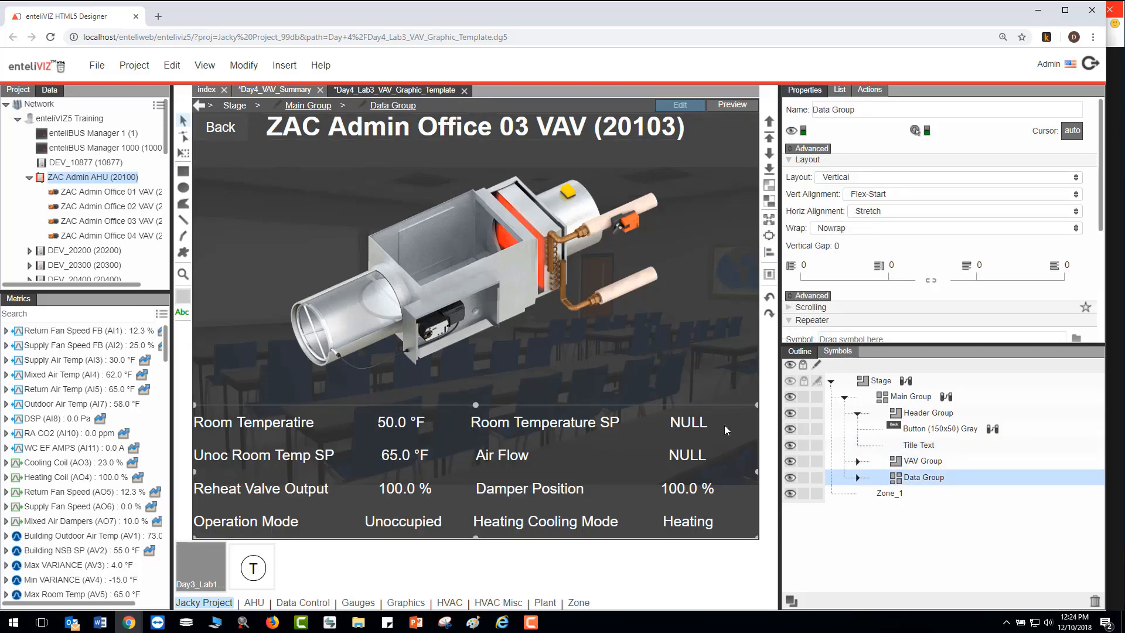
click(921, 446)
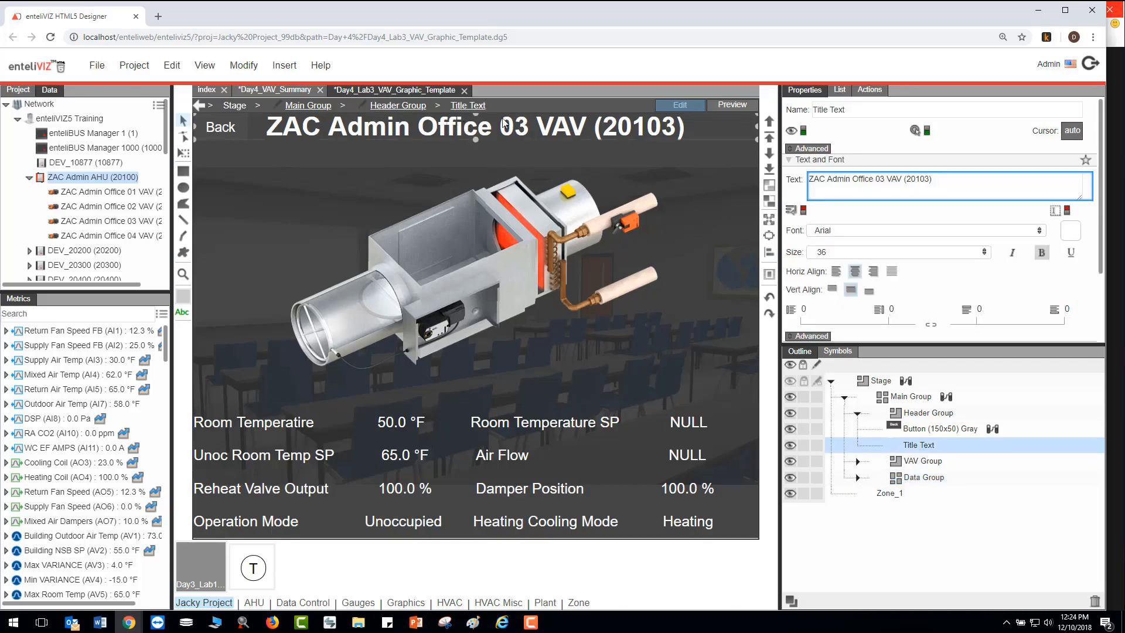
- Open the template's page parameters and move the dialog away from its original spot
click(246, 67)
click(282, 128)
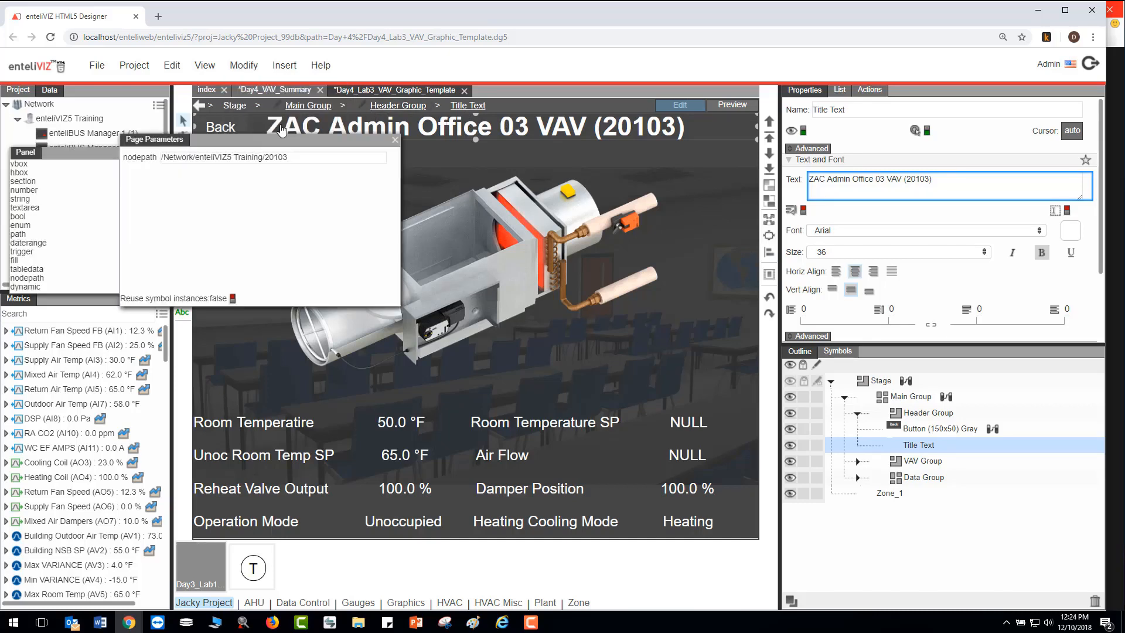
drag(206, 138, 255, 113)
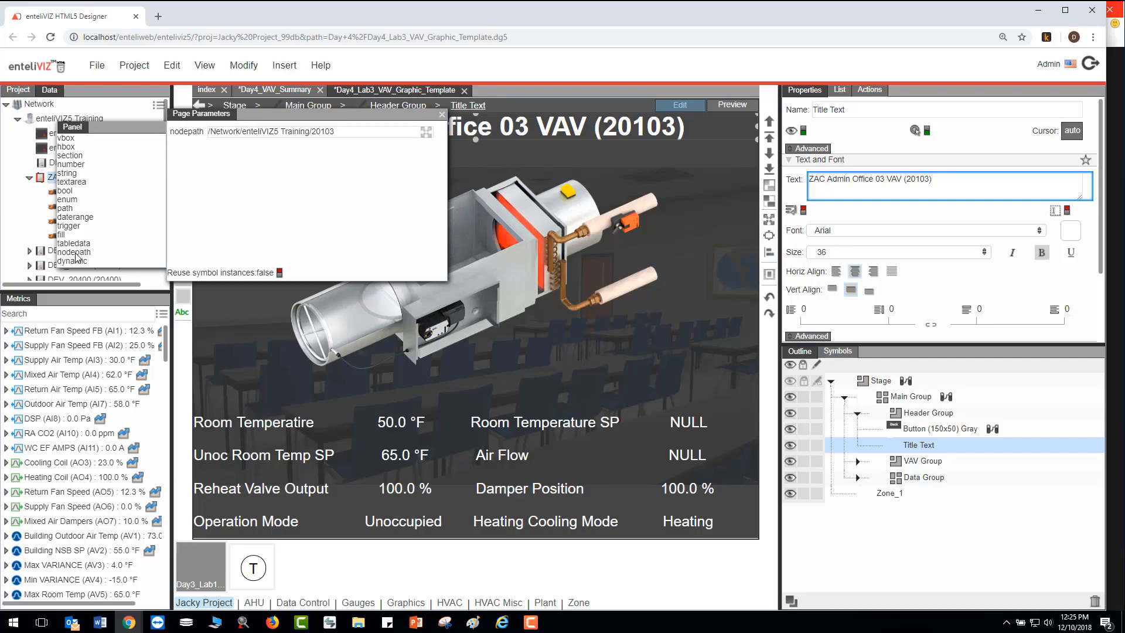
- Add a second nodepath parameter to the template's page parameters and delete it again
drag(76, 256, 228, 180)
click(203, 150)
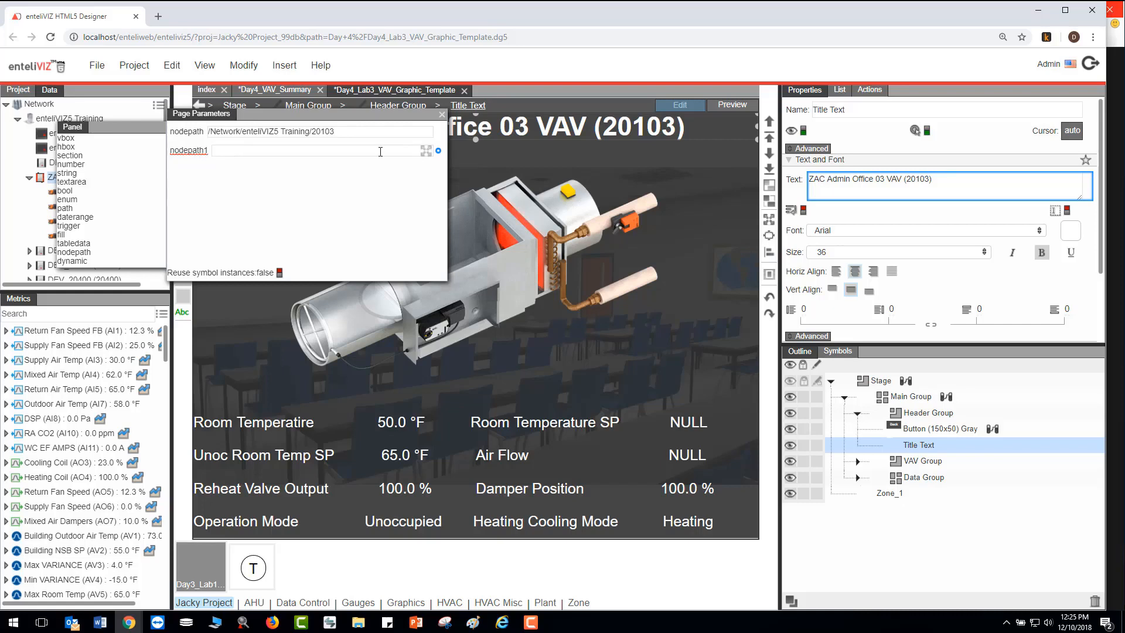
click(438, 151)
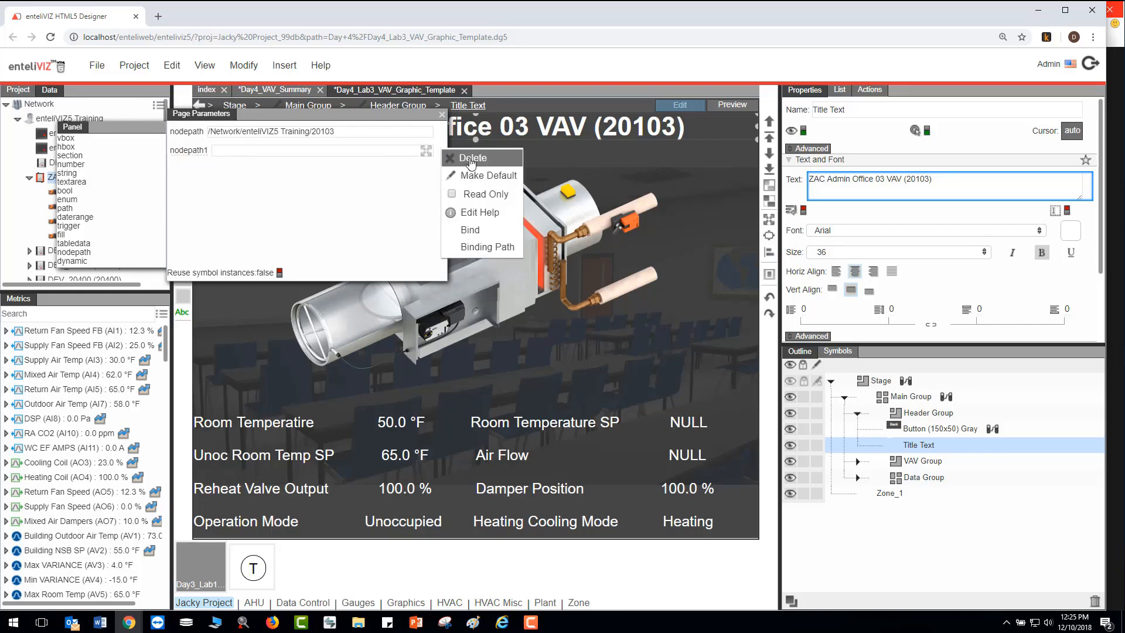
click(471, 159)
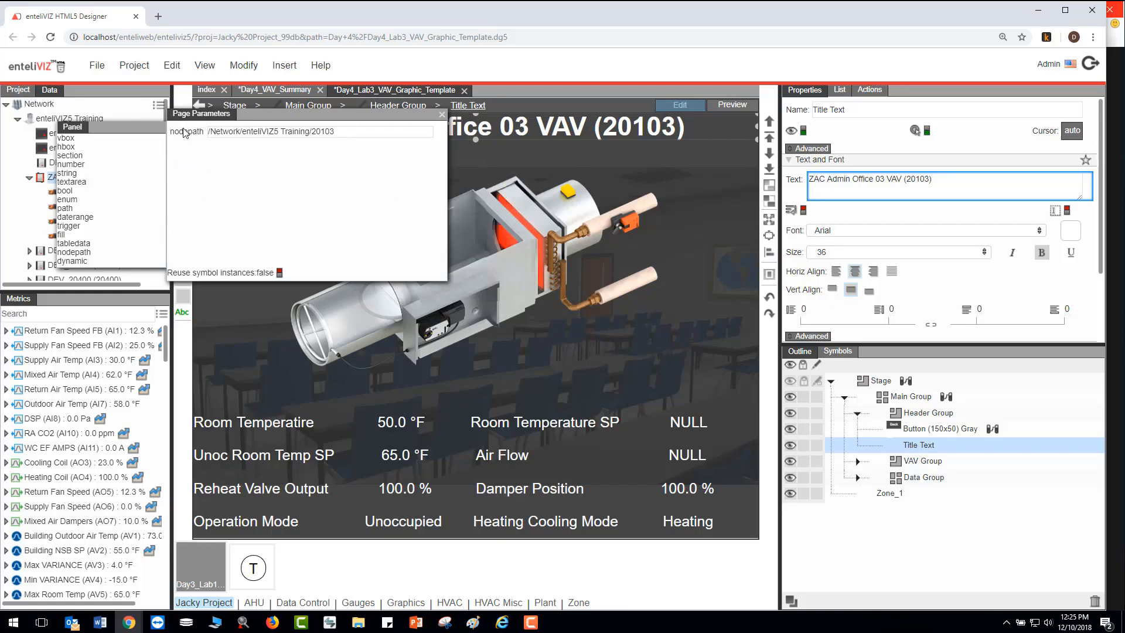
- Bind the nodepath page parameter to the path of the relativize block in the Main Group dataflow
click(256, 130)
click(946, 397)
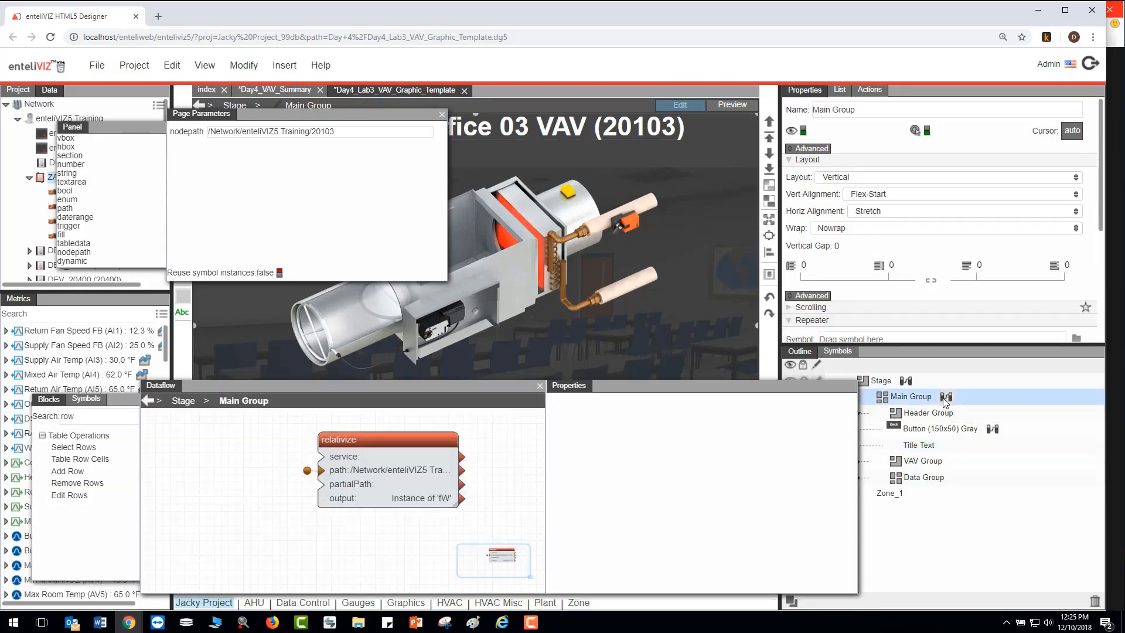
click(375, 439)
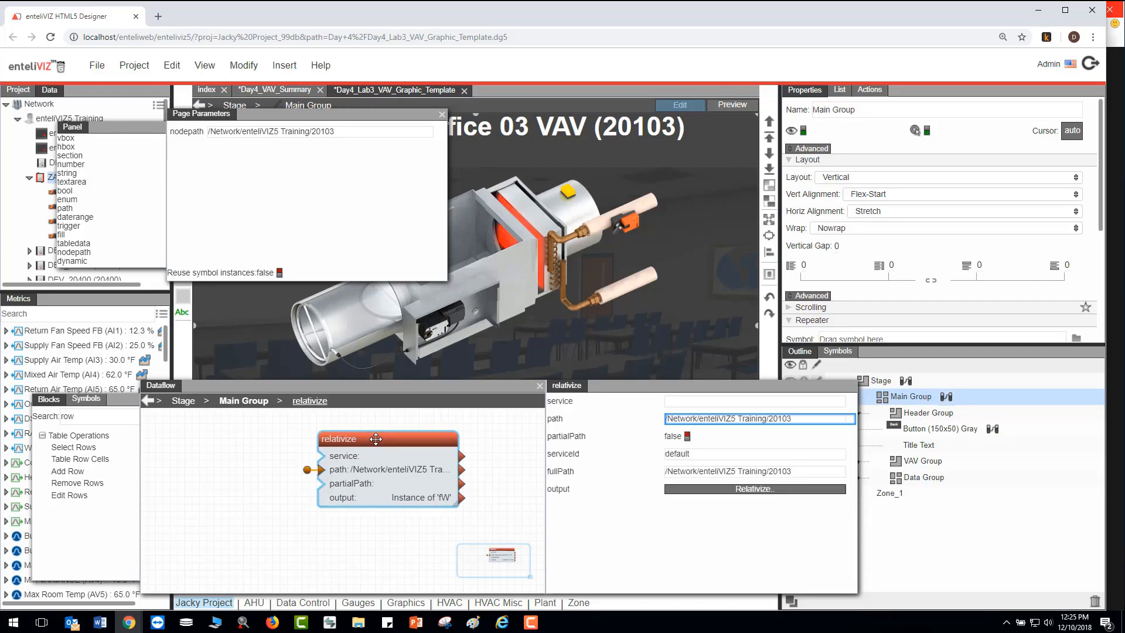
mouse_move(438, 133)
drag(439, 134, 693, 423)
- Relativize all listed object bindings of the Main Group to the relativize block's path
click(691, 490)
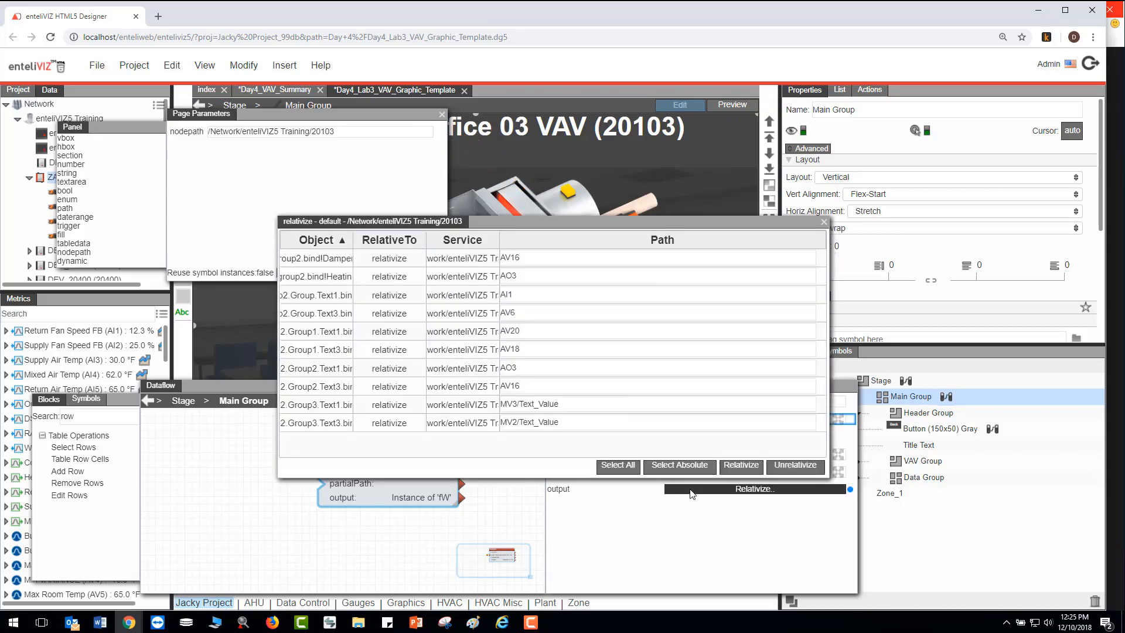
click(614, 466)
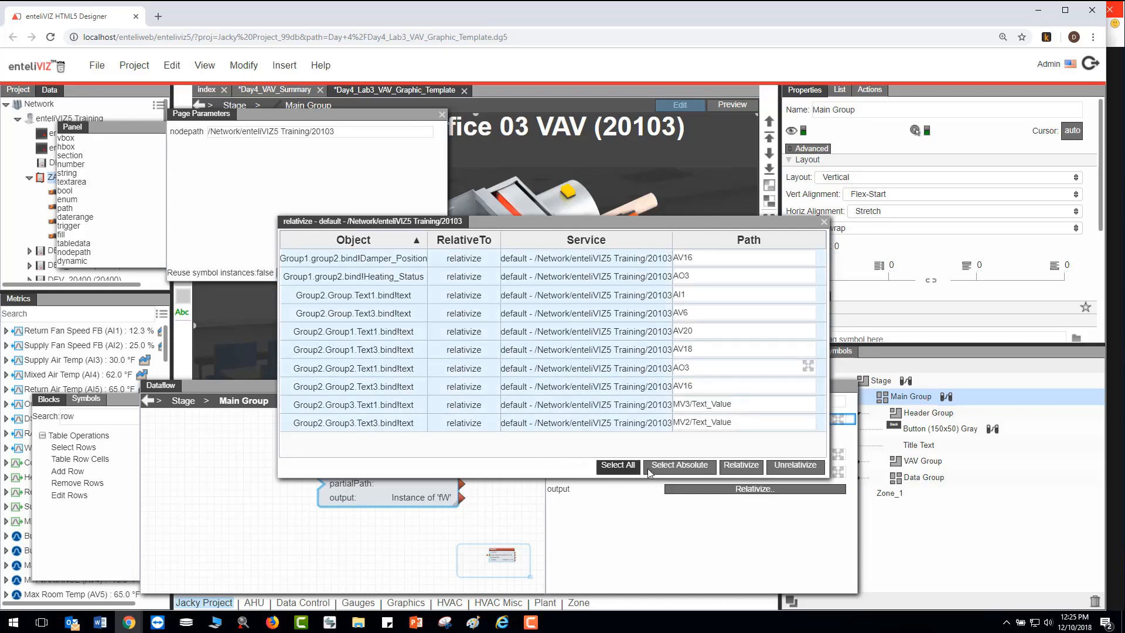
click(742, 467)
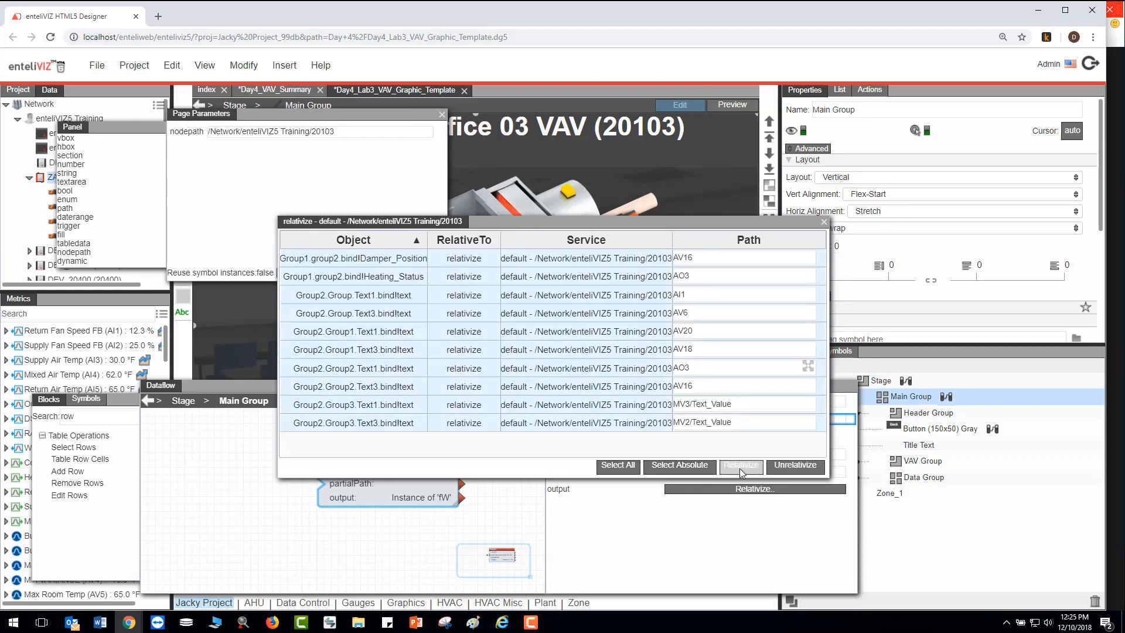
click(824, 222)
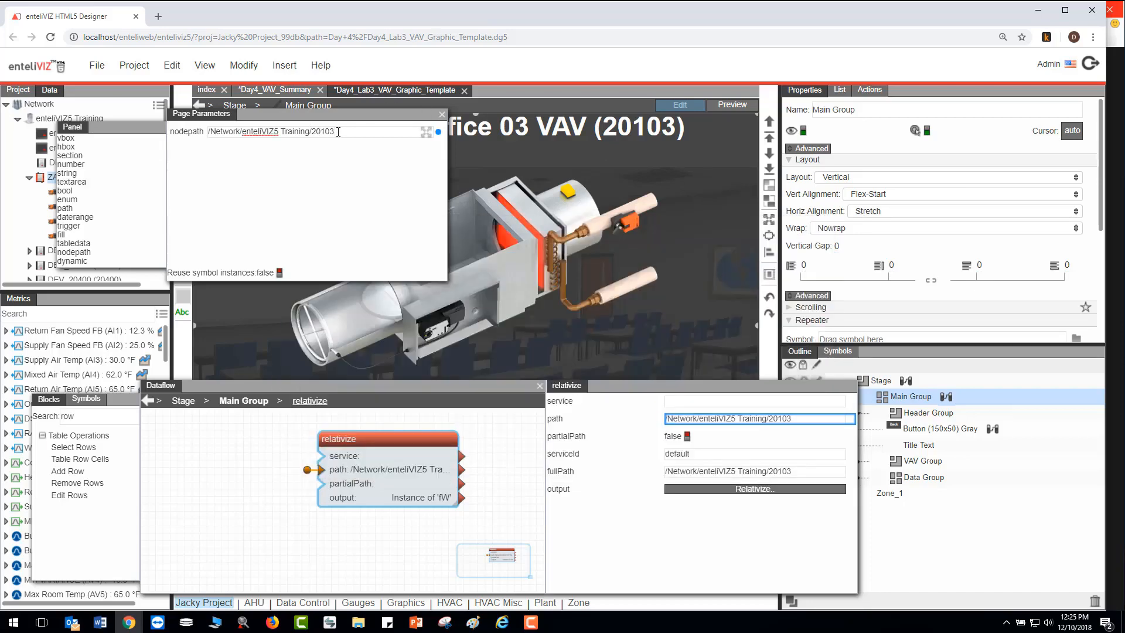
- Close the Main Group dataflow and set the nodepath page parameter to /Network/enteliVIZ5 Training/20103
click(539, 387)
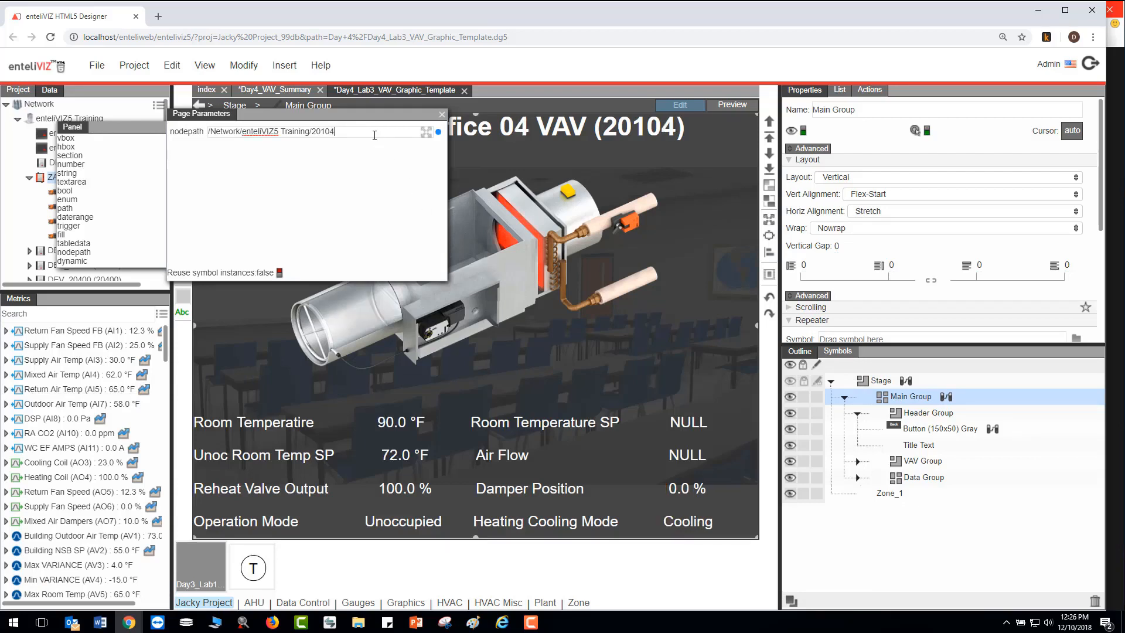
text(3)
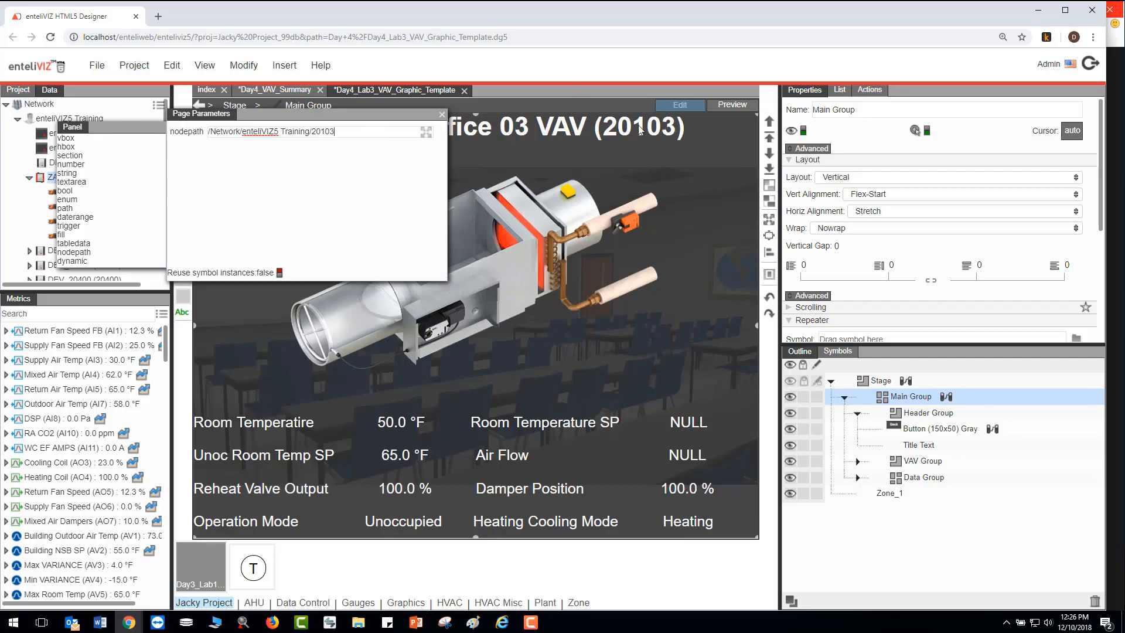
- Bind the nodepath page parameter to the path of the getNode block in the Stage dataflow
click(910, 382)
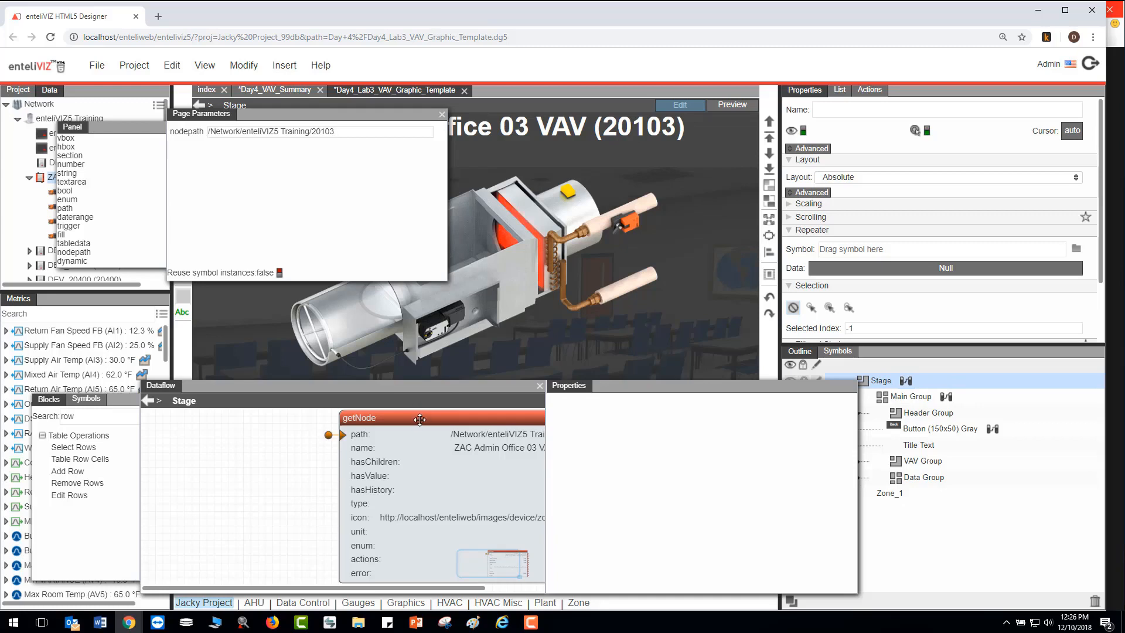
drag(416, 417, 289, 416)
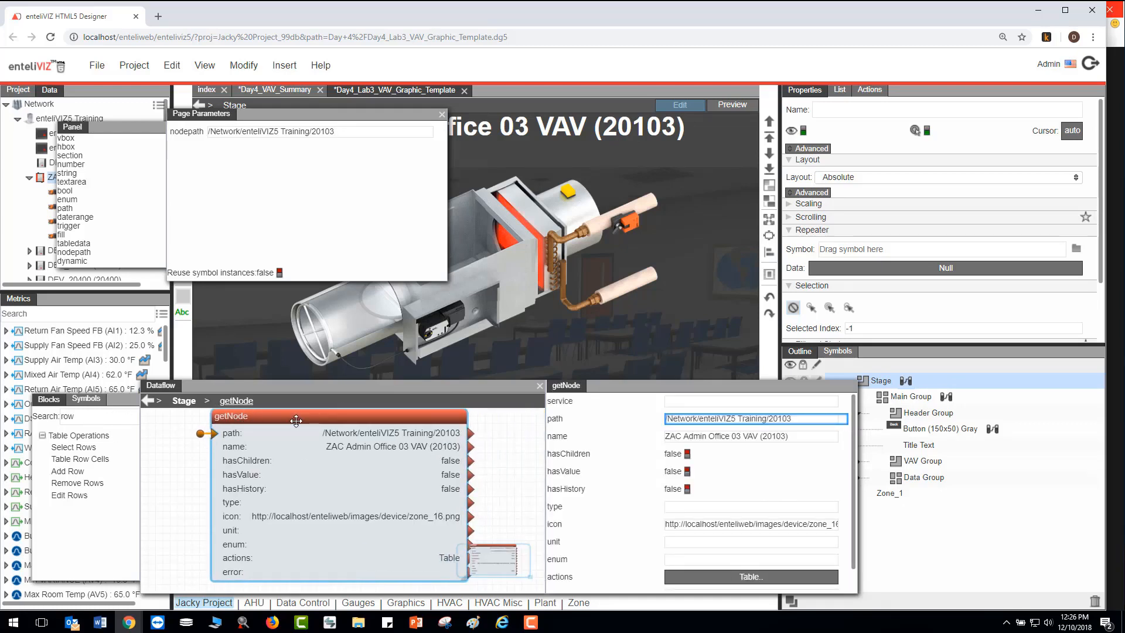
mouse_move(440, 135)
drag(440, 136, 688, 421)
- Bind the getNode block's name output to the Title Text's text, and close the dataflow and page parameters
click(925, 445)
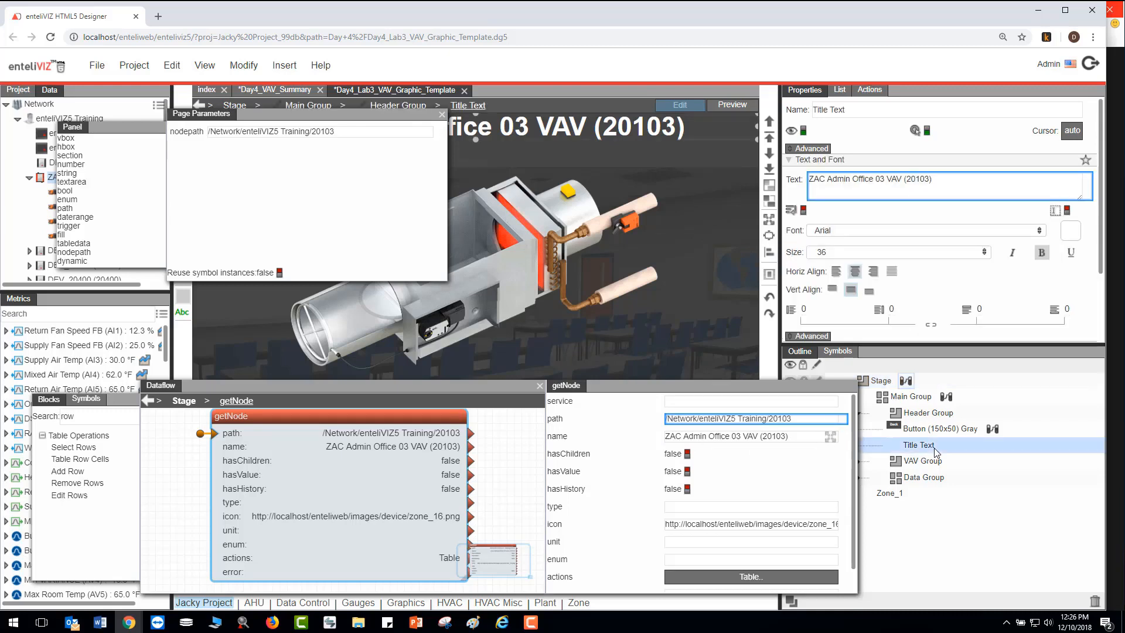
drag(842, 437, 891, 187)
click(539, 385)
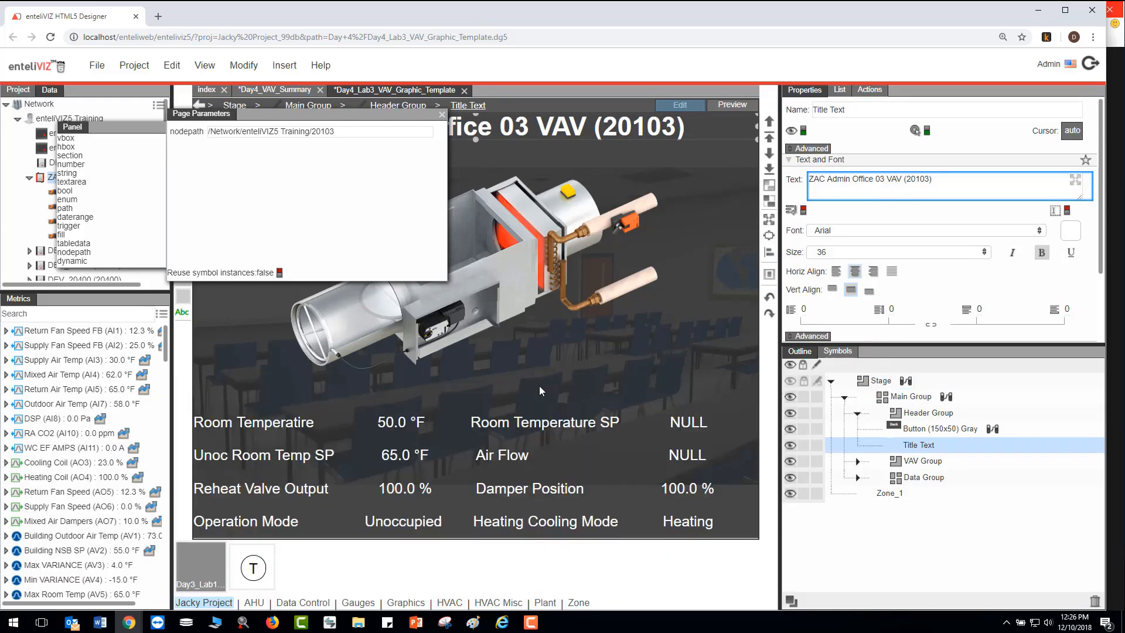
click(443, 114)
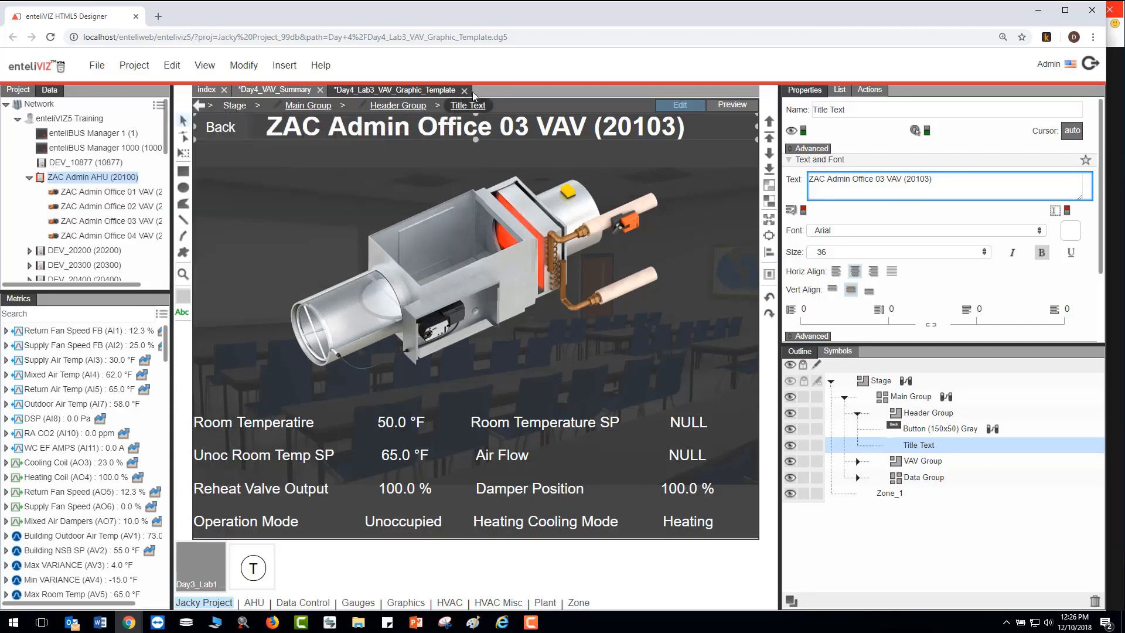
- Create a new file and insert a Page Include component on its stage
click(101, 70)
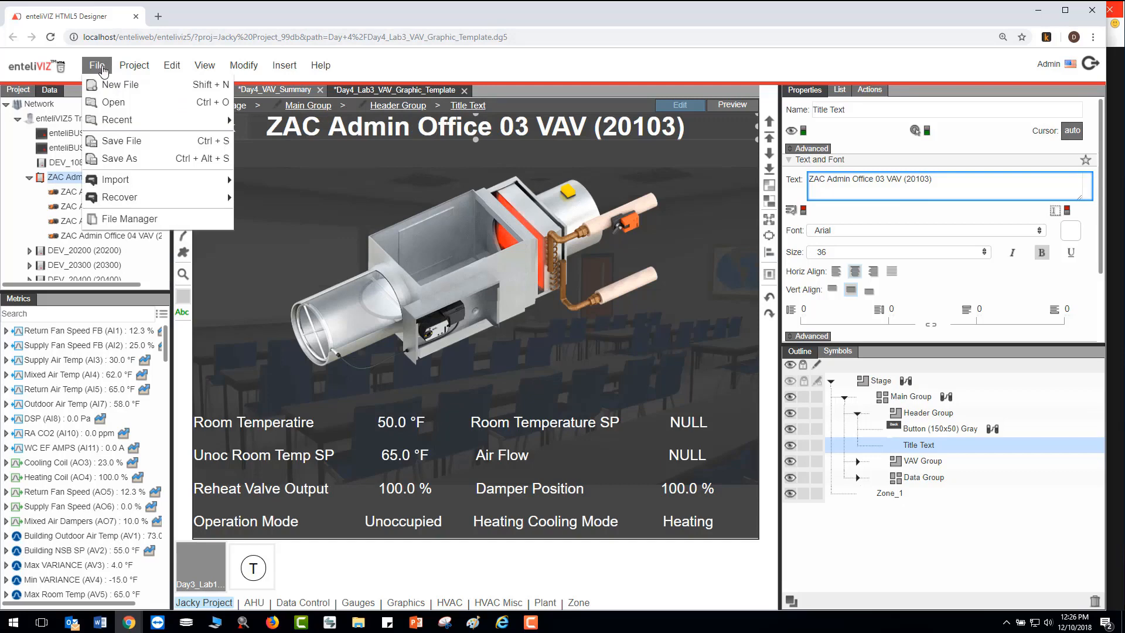
click(133, 87)
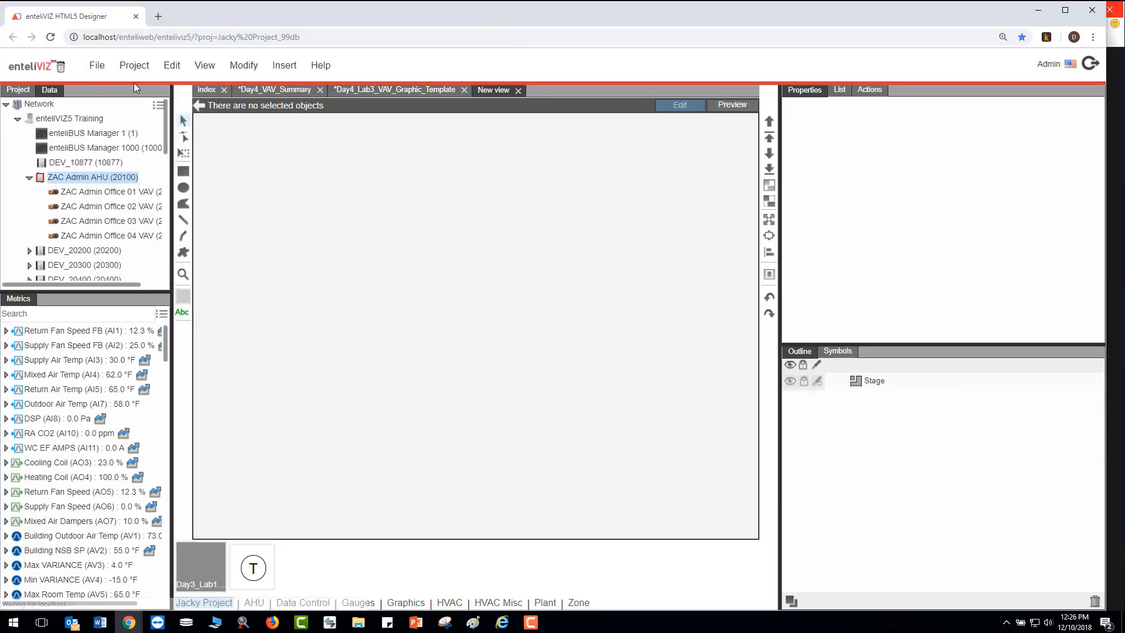
right_click(268, 144)
mouse_move(305, 154)
mouse_move(448, 156)
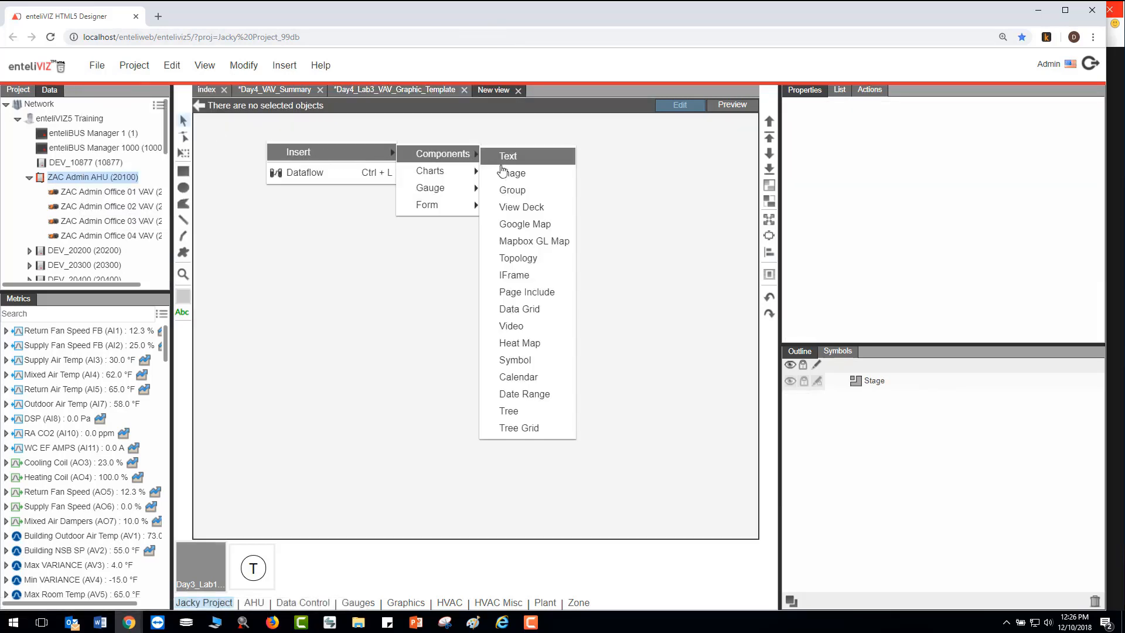
click(537, 292)
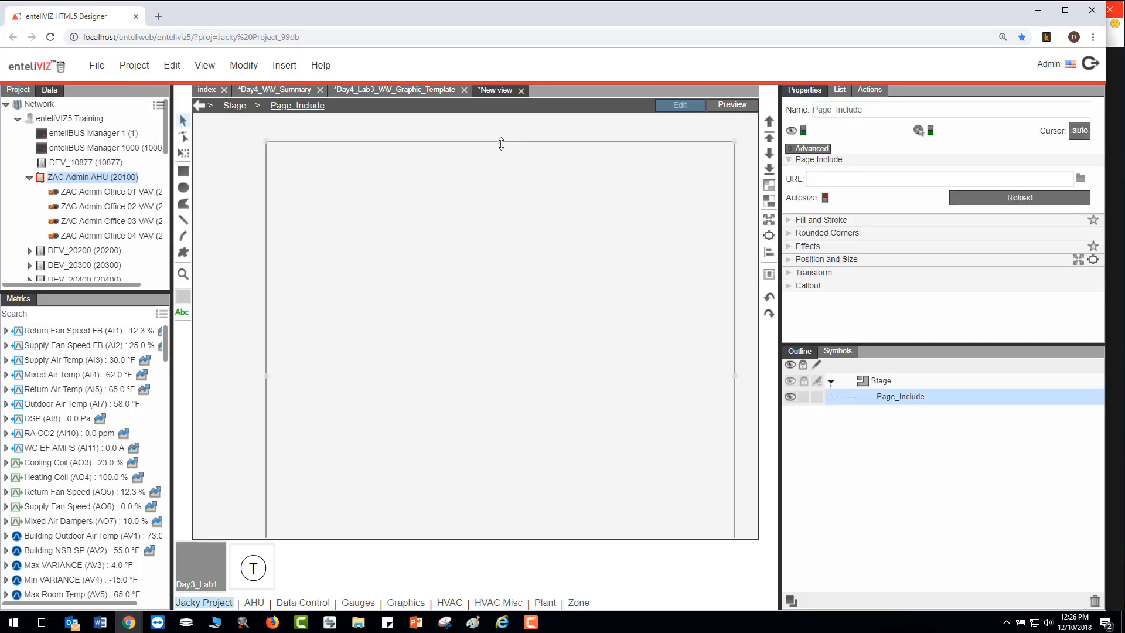
- Fit the page include into the lower part of the stage and set its URL to Day 4/Day4_Lab3_VAV_Graphic_Template.dg5
drag(500, 143, 421, 205)
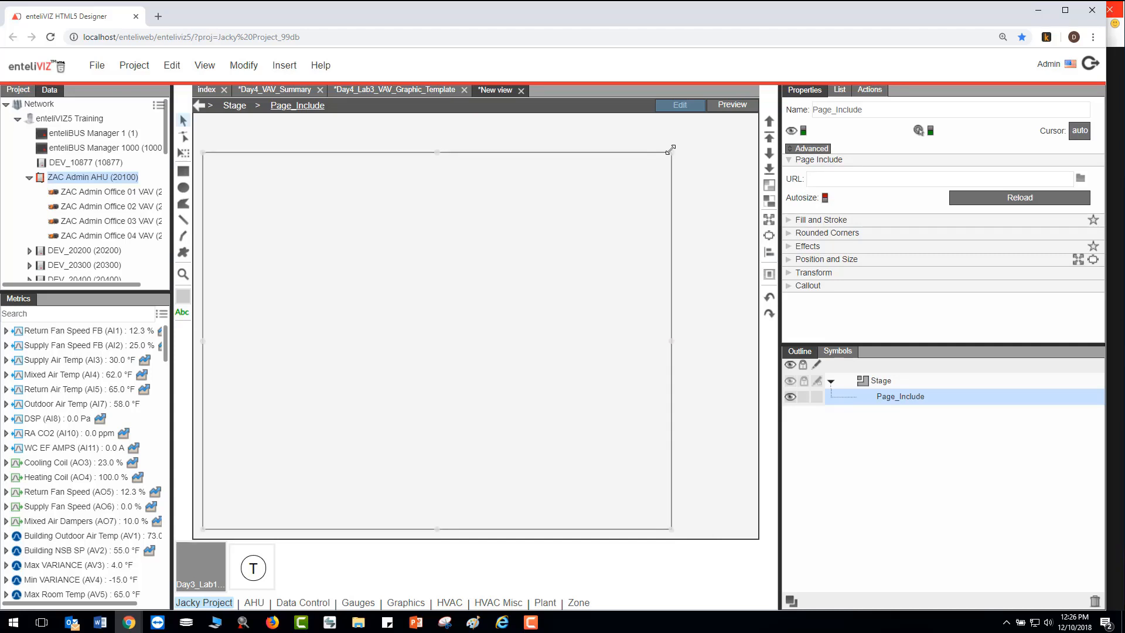
drag(671, 149, 749, 262)
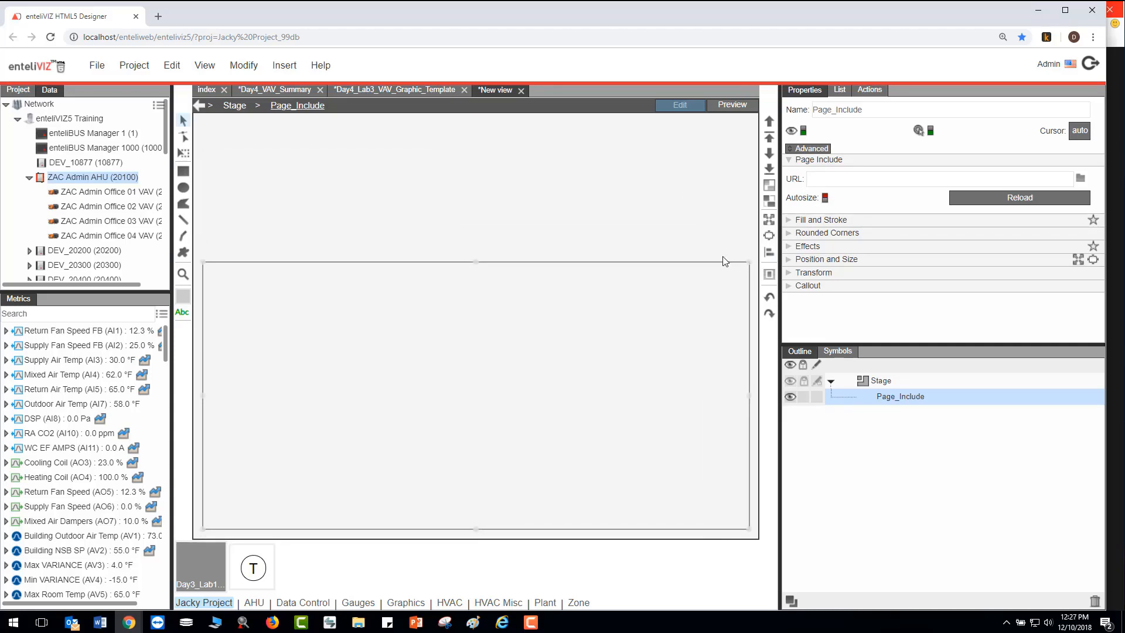
click(19, 89)
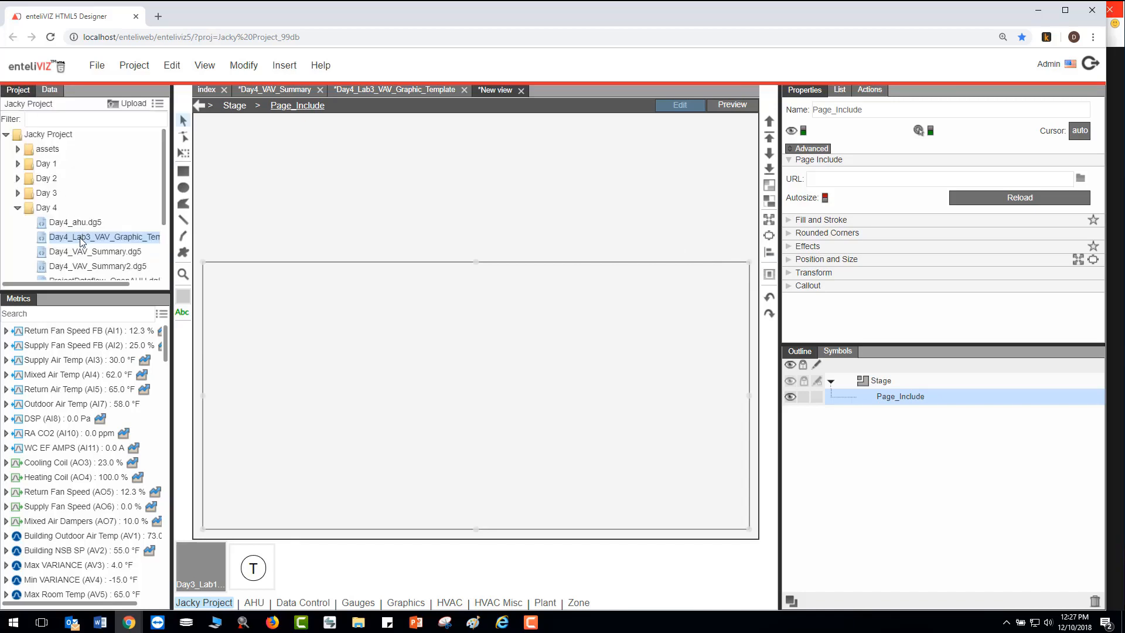
drag(81, 242, 851, 179)
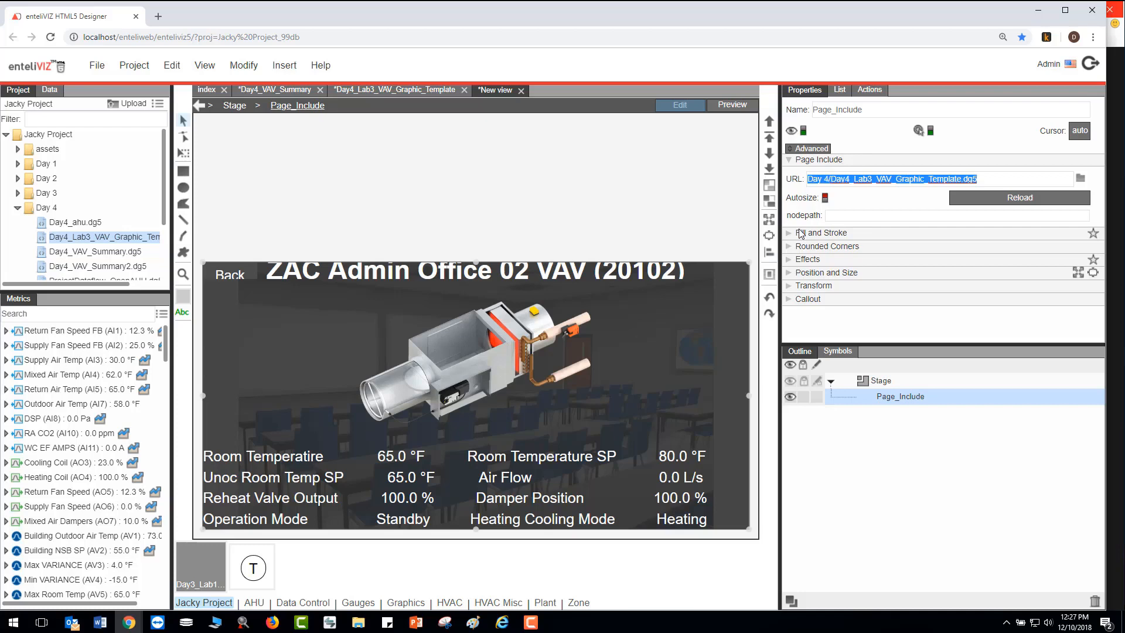
- Insert a Group component spanning the empty area of the stage above the page include
right_click(216, 135)
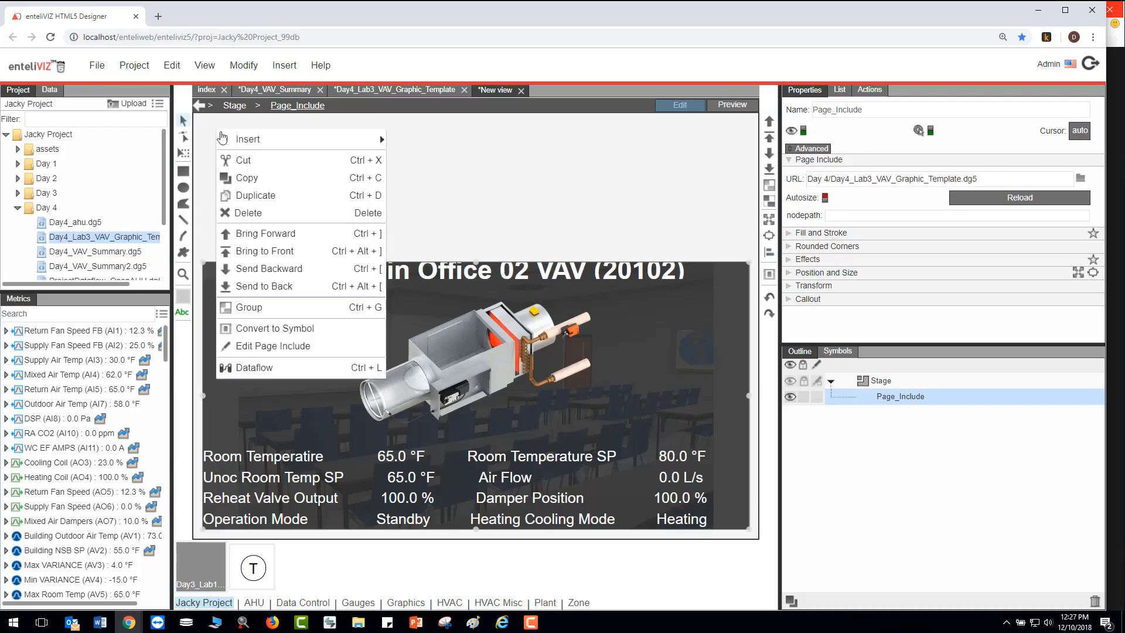
mouse_move(231, 140)
mouse_move(411, 145)
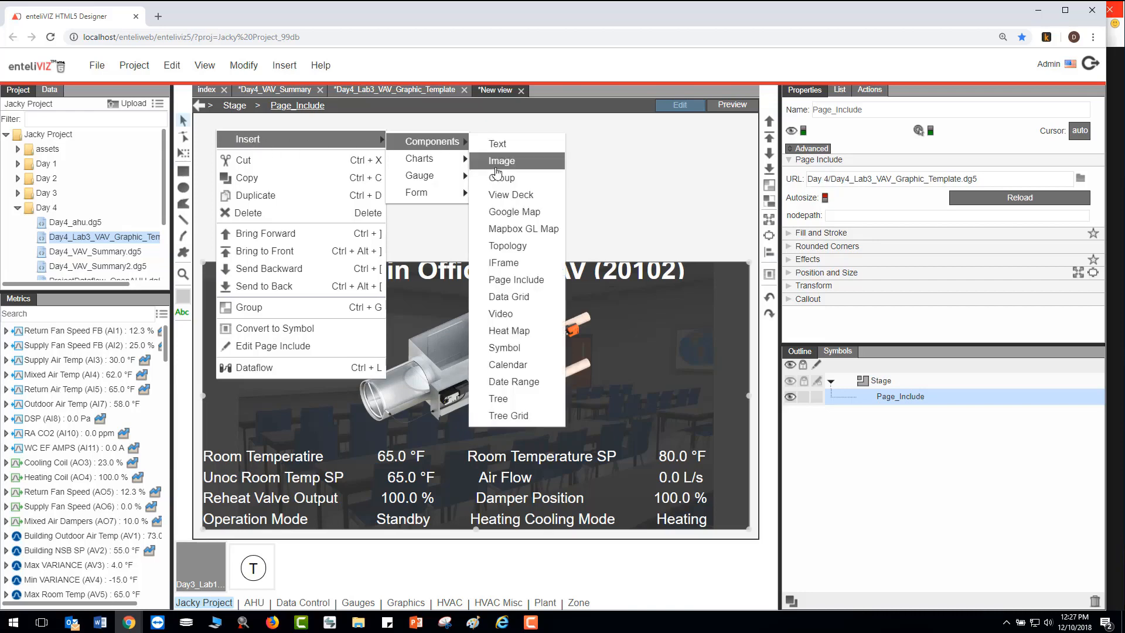
click(503, 180)
drag(370, 184, 732, 184)
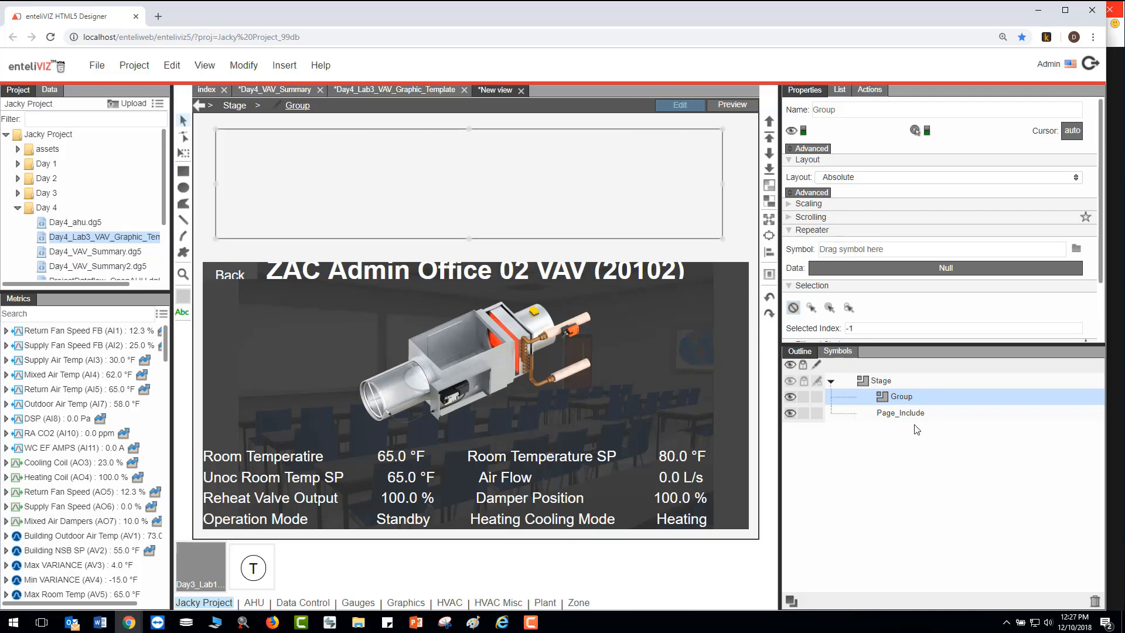
- Copy the VAV Summary Row symbol from Day4_VAV_Summary and paste it into the new view's symbols
click(838, 352)
click(806, 355)
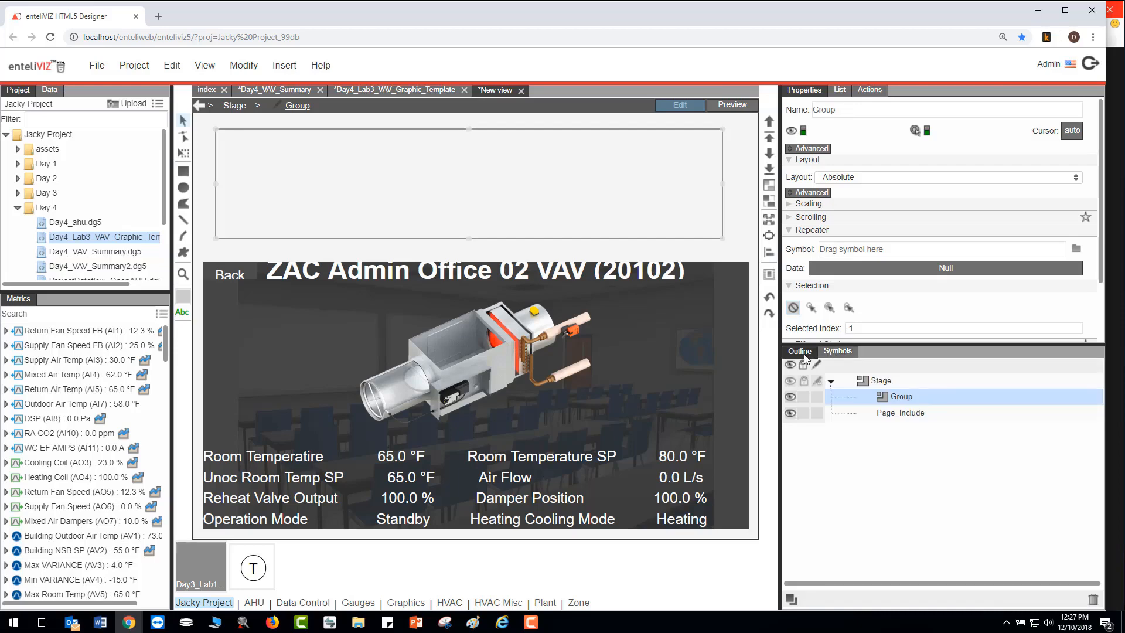
click(273, 90)
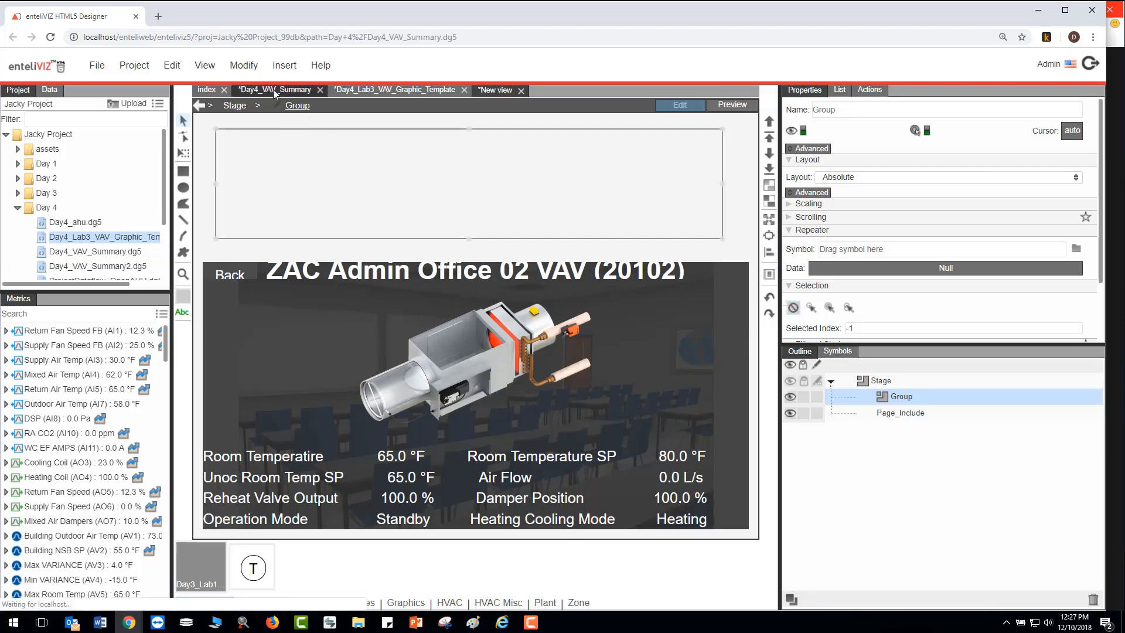
click(844, 352)
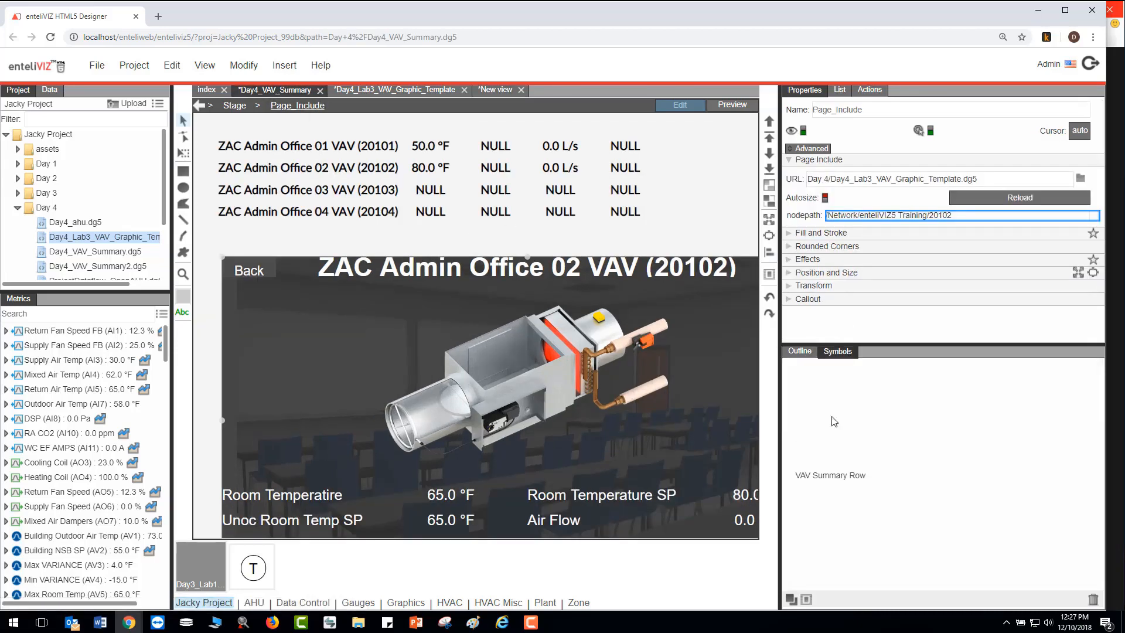
click(832, 475)
right_click(838, 479)
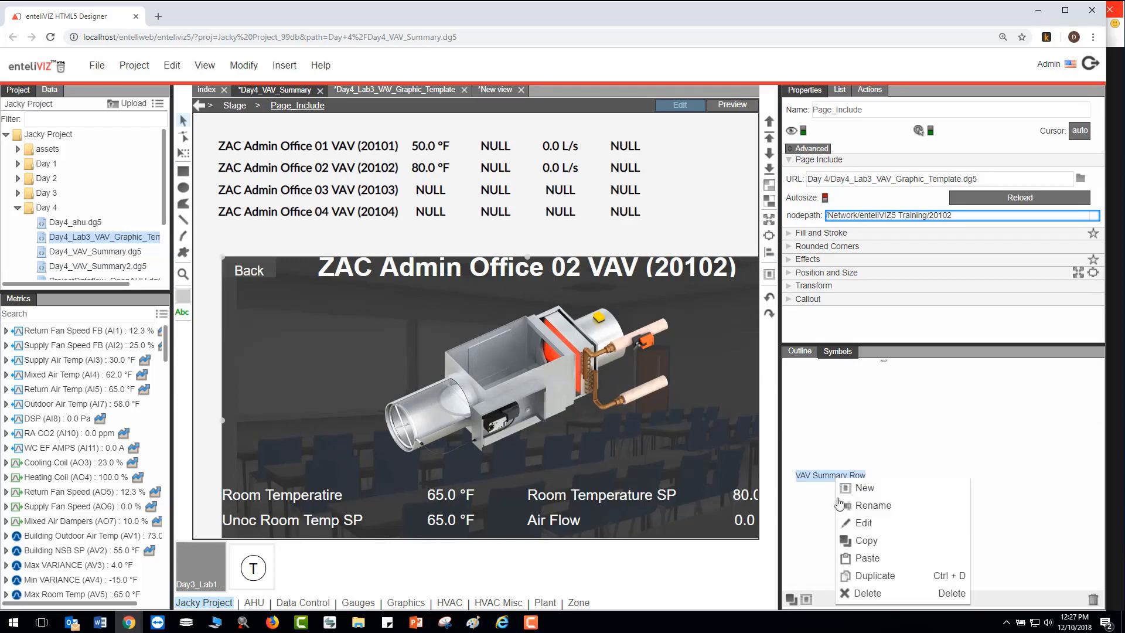
click(871, 542)
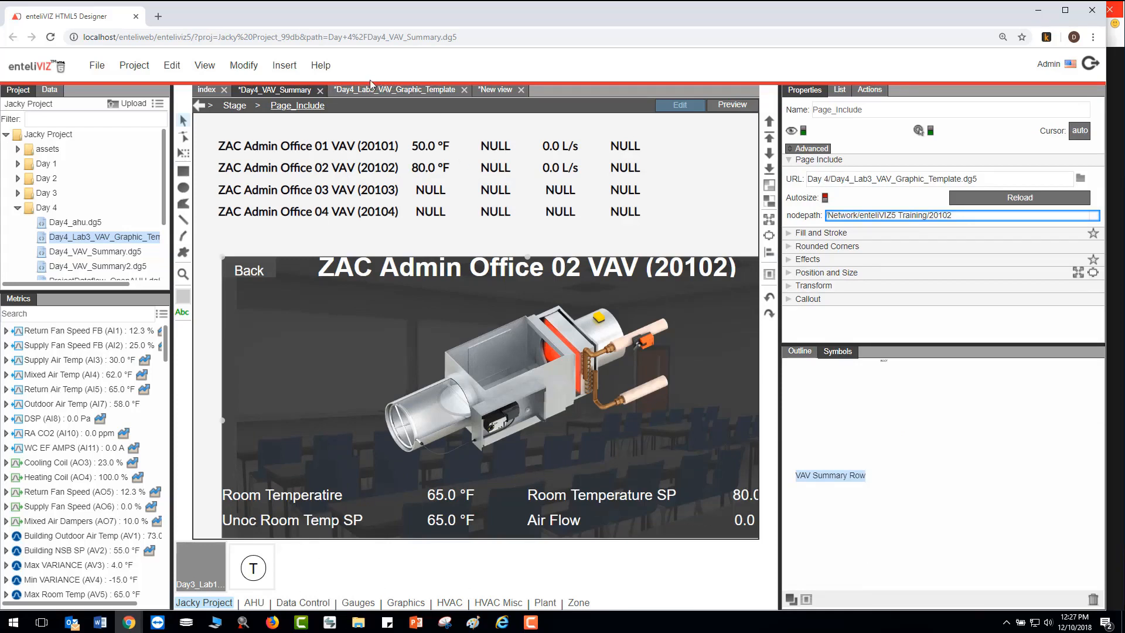
click(490, 91)
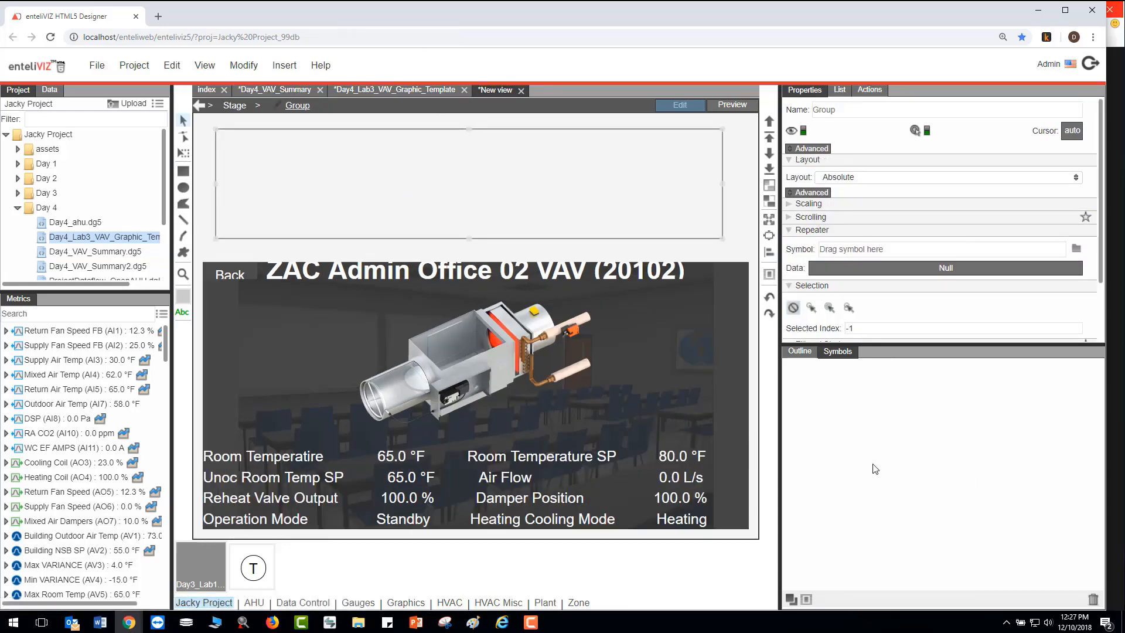
right_click(835, 482)
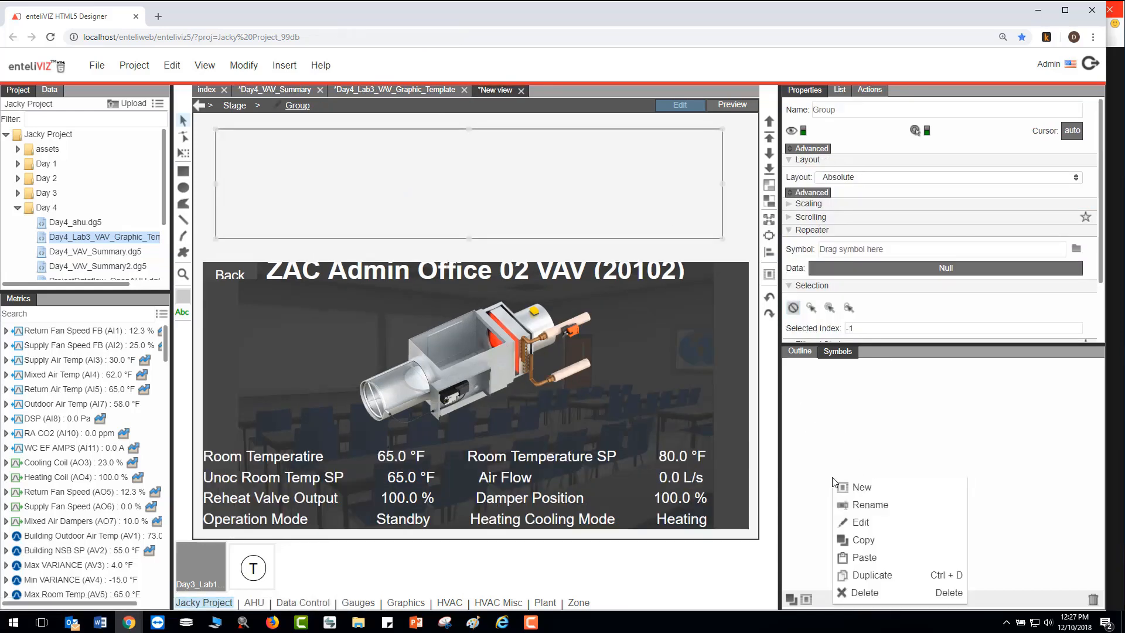
click(870, 559)
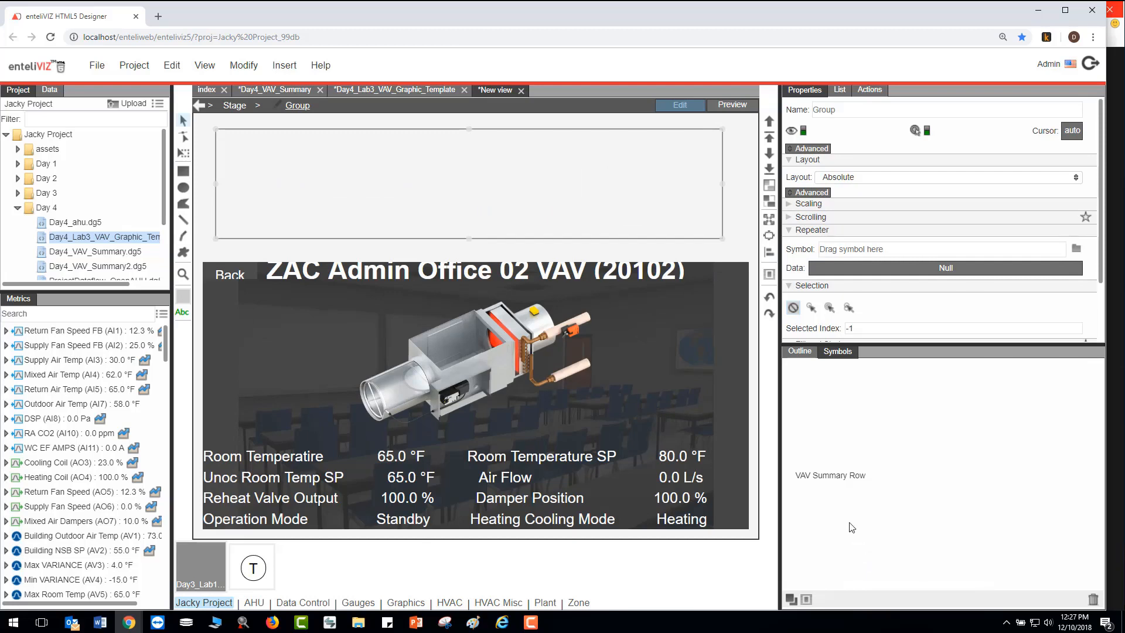
- Assign the VAV Summary Row symbol to the group's repeater and rename the group as Repeater
drag(826, 481, 858, 252)
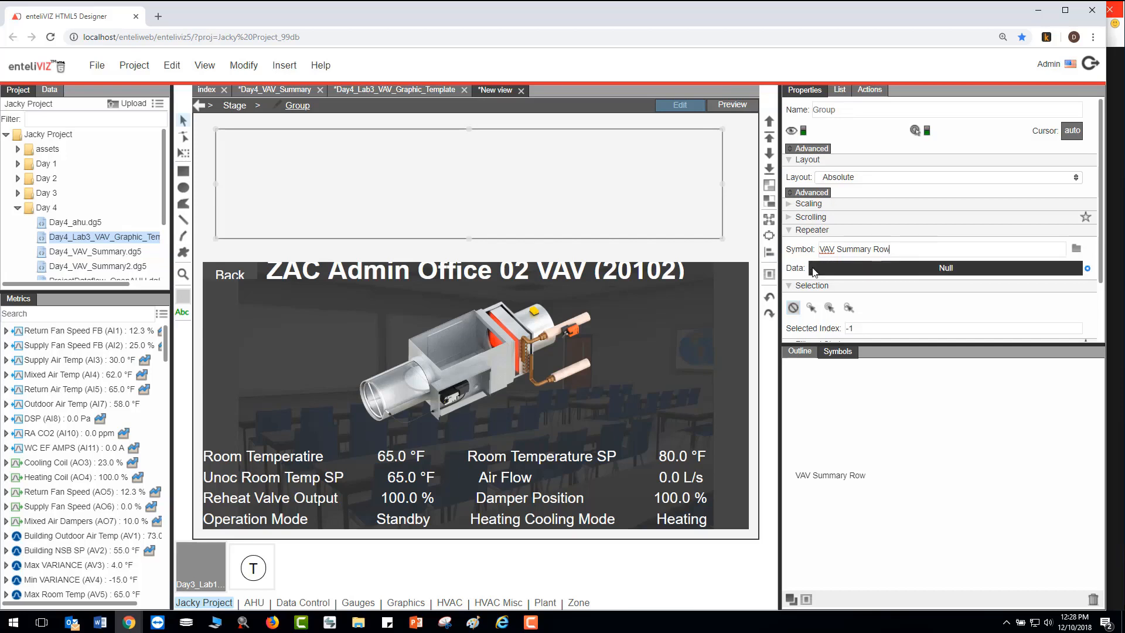
click(799, 351)
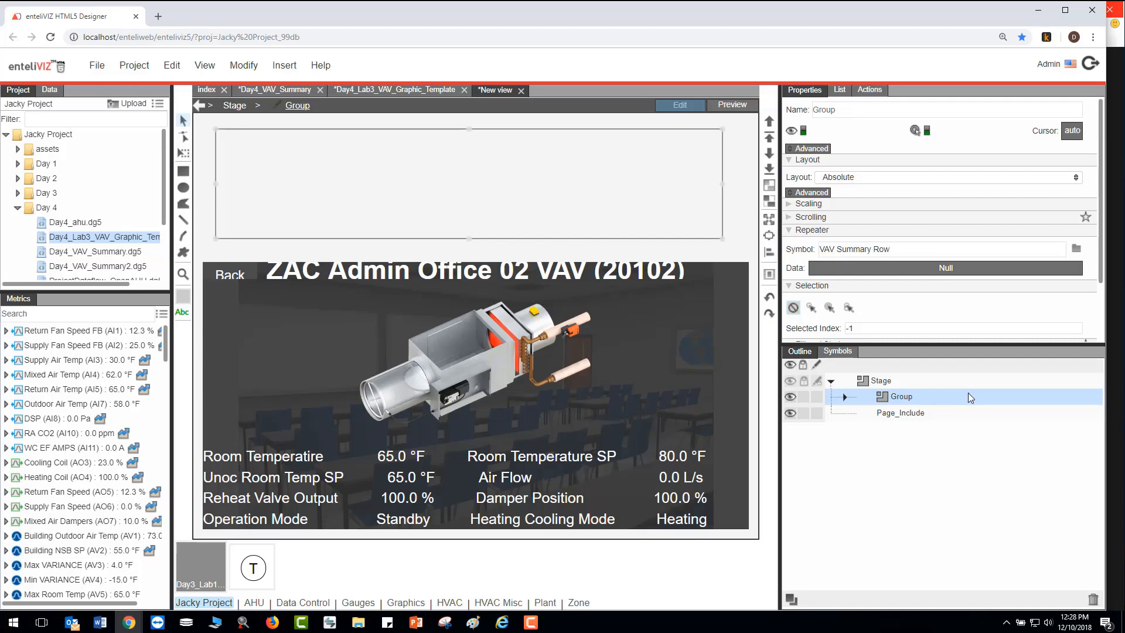
double_click(912, 401)
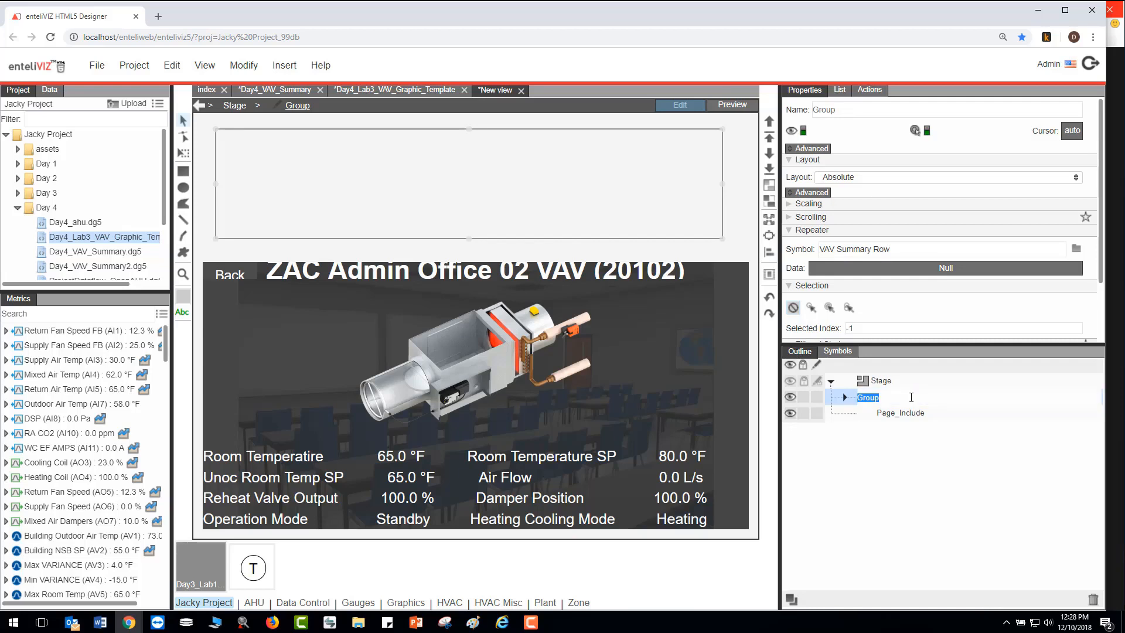
text(Repeater)
key(Return)
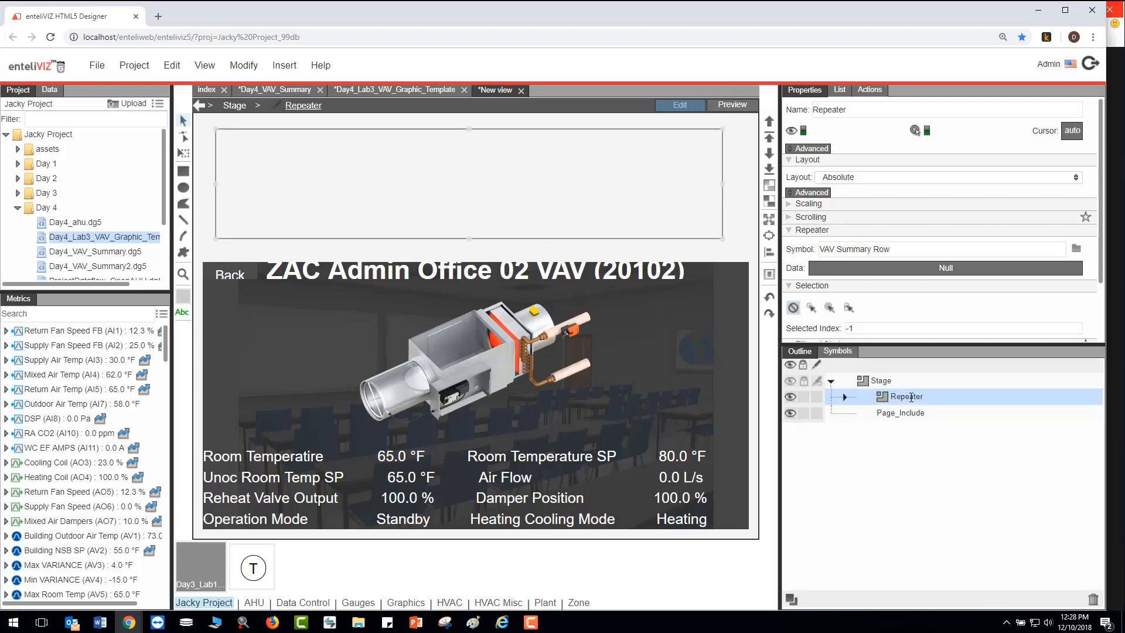
- Rename the page include as VAV Template Graphic - Page Include
click(909, 414)
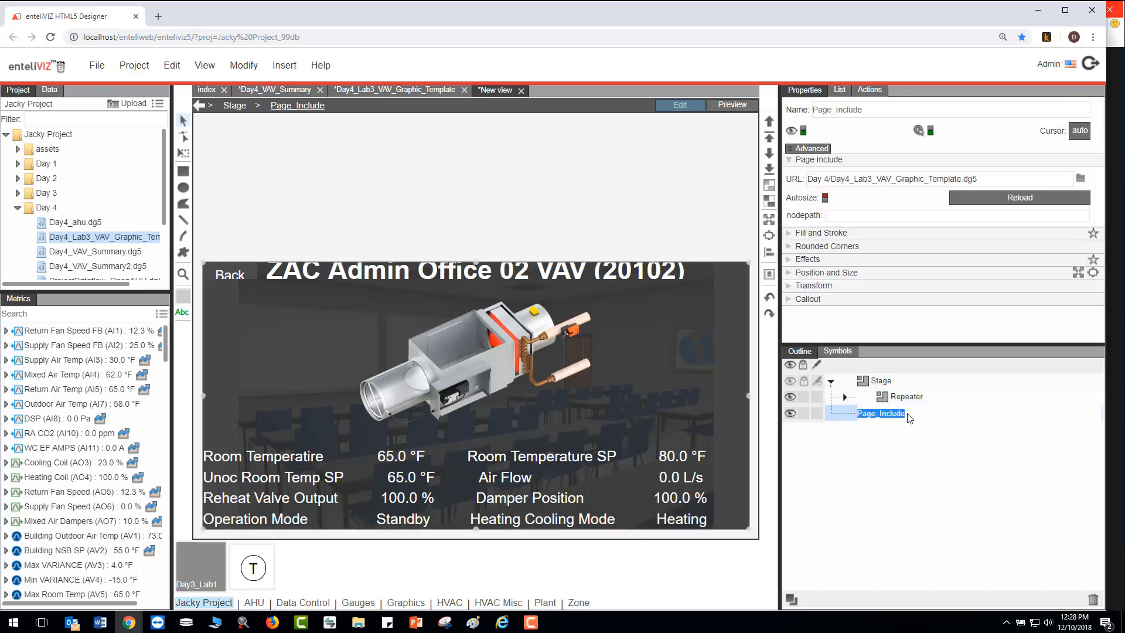
text(VAV Template Grap)
text(hic - Page Include)
key(Return)
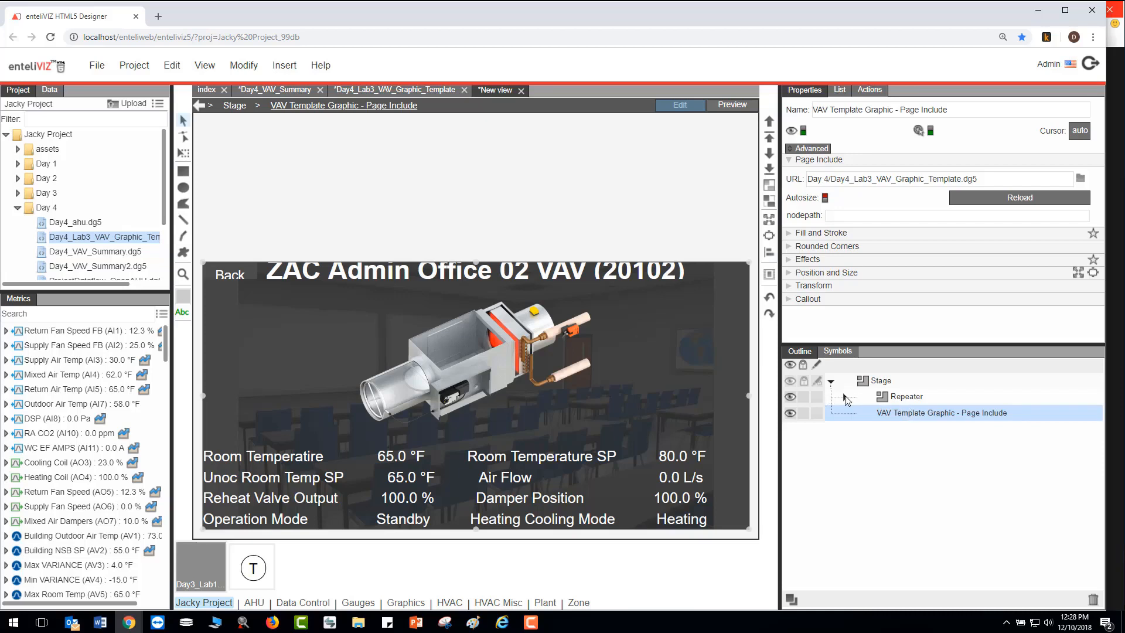
- Examine the ZAC Admin Office VAV devices under ZAC Admin AHU (20100) in the network data tree
click(896, 401)
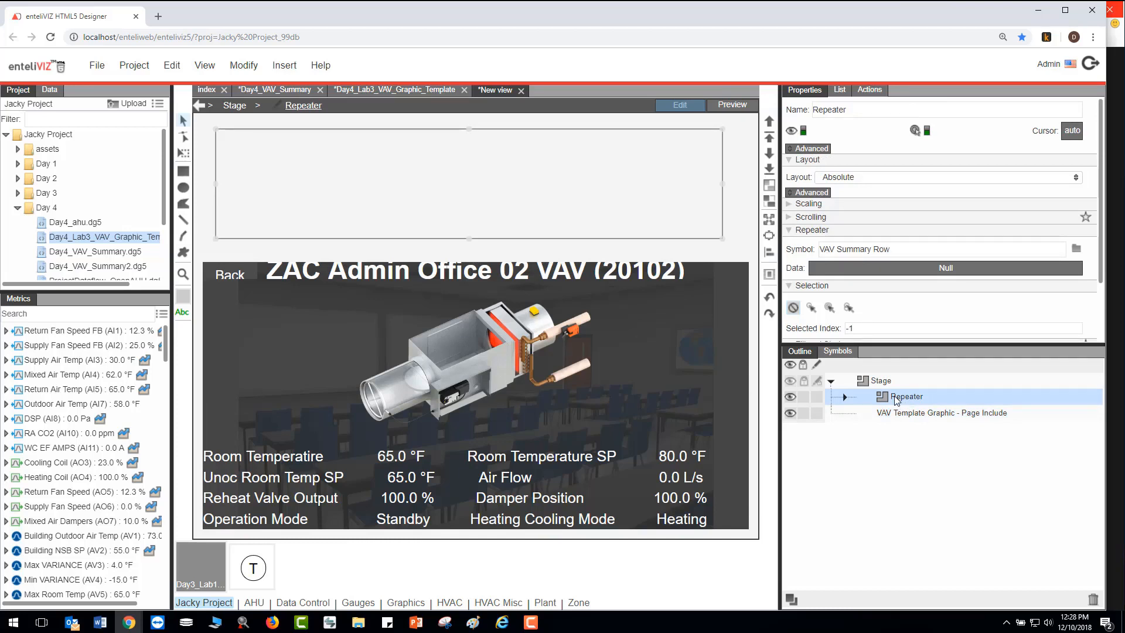
click(46, 92)
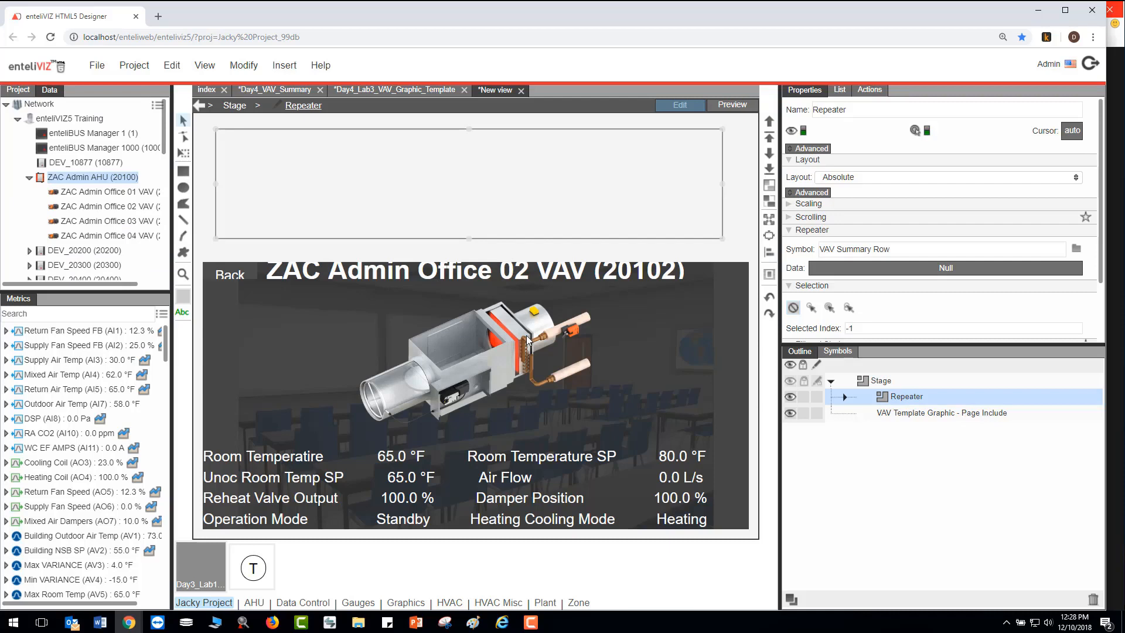
click(90, 193)
click(92, 207)
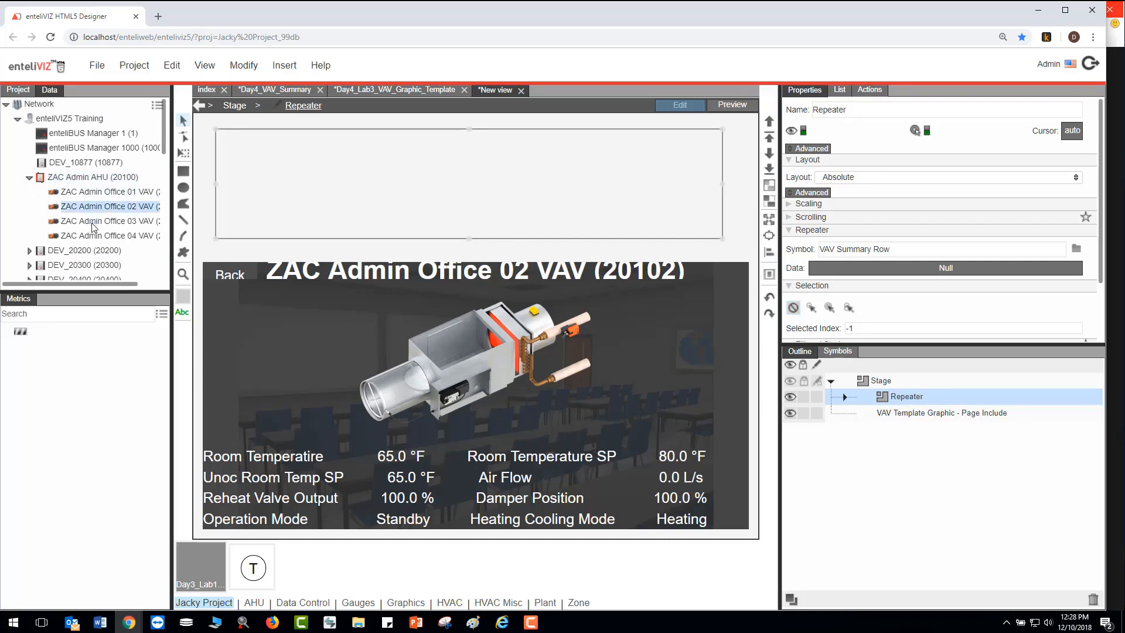
click(94, 222)
click(94, 237)
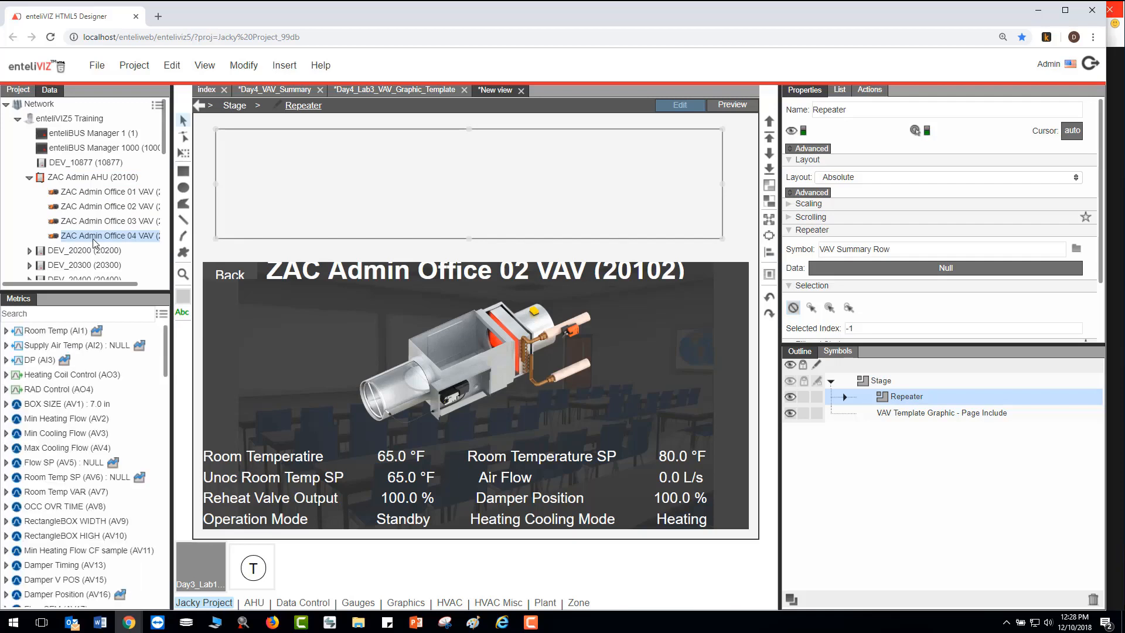
click(73, 180)
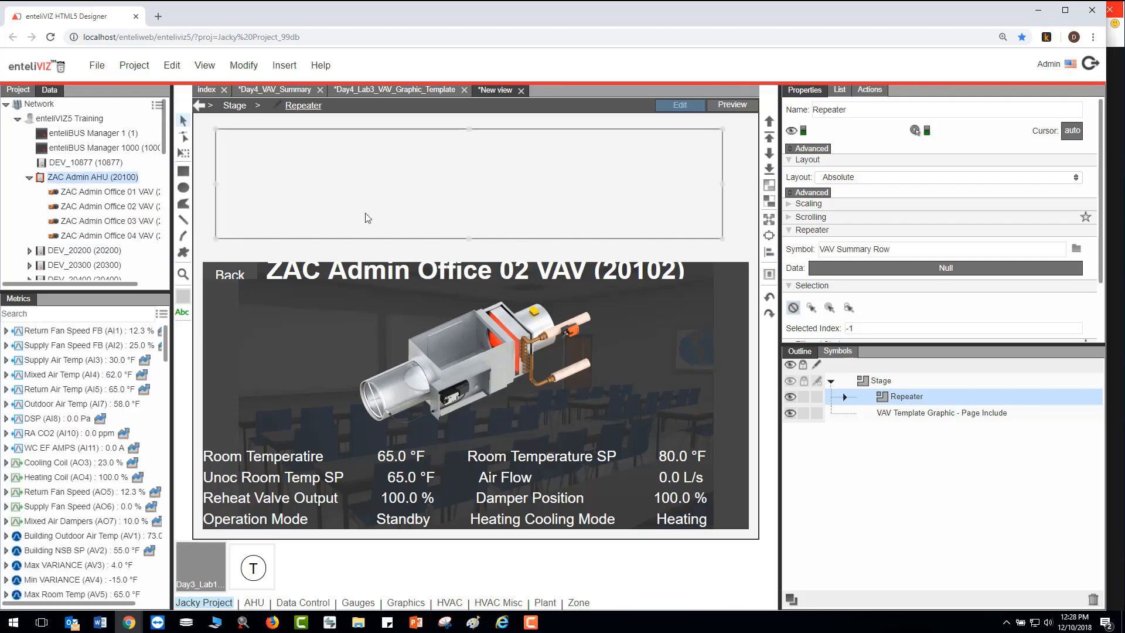
- Add a Get Children block to the Repeater's dataflow and set its path to ZAC Admin AHU, /Network/enteliVIZ5 Training/20100
right_click(902, 399)
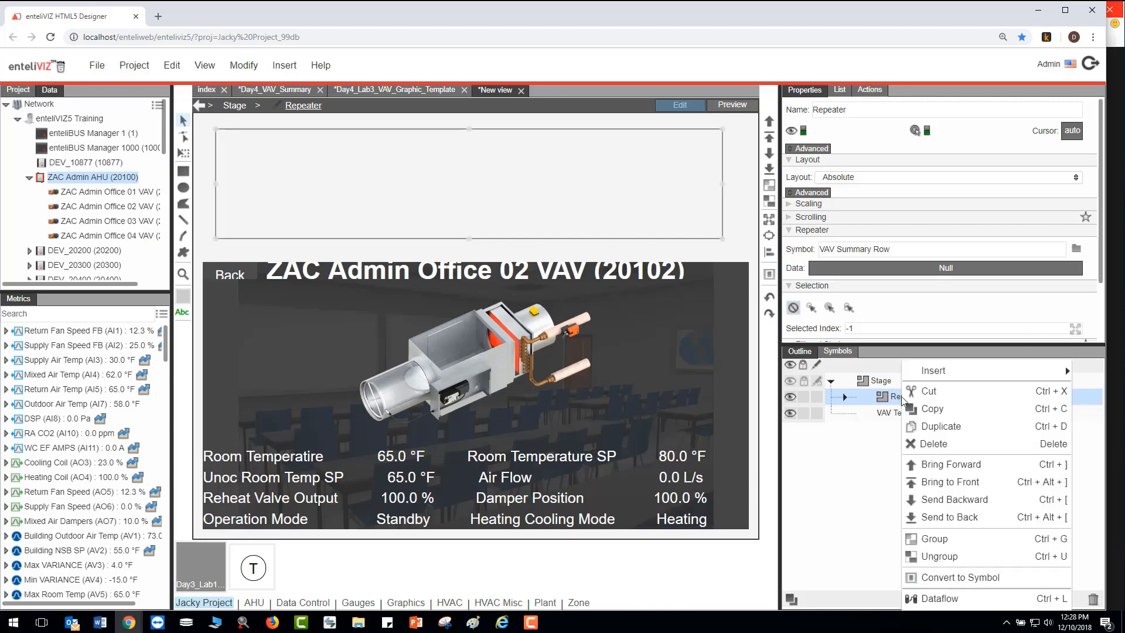
click(952, 603)
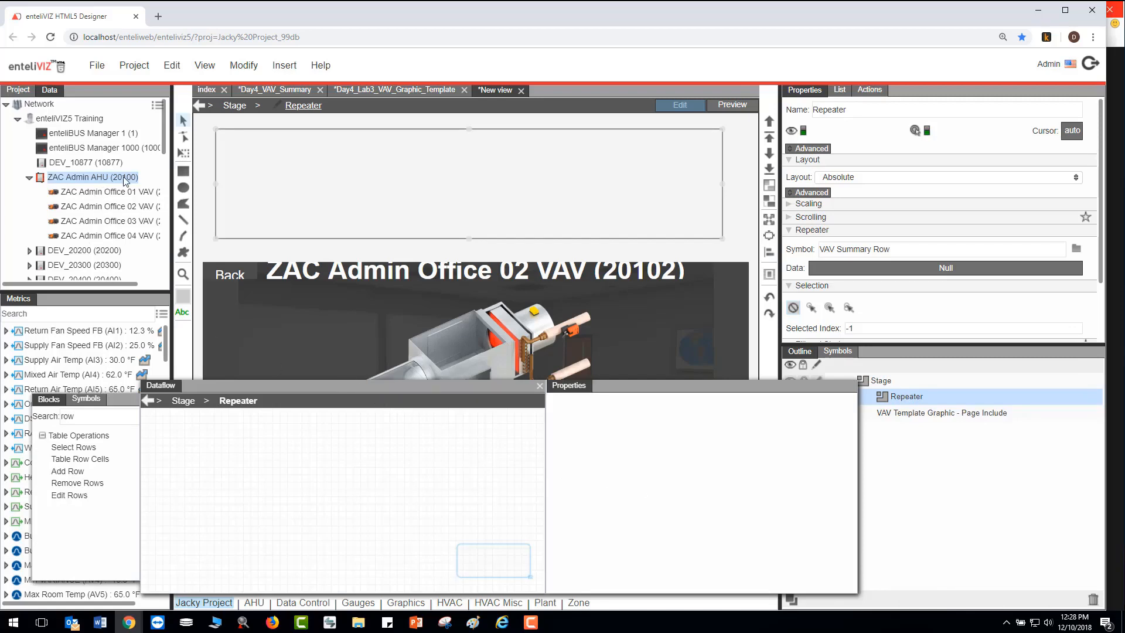
click(96, 413)
key(BackSpace)
key(BackSpace)
key(BackSpace)
text(get)
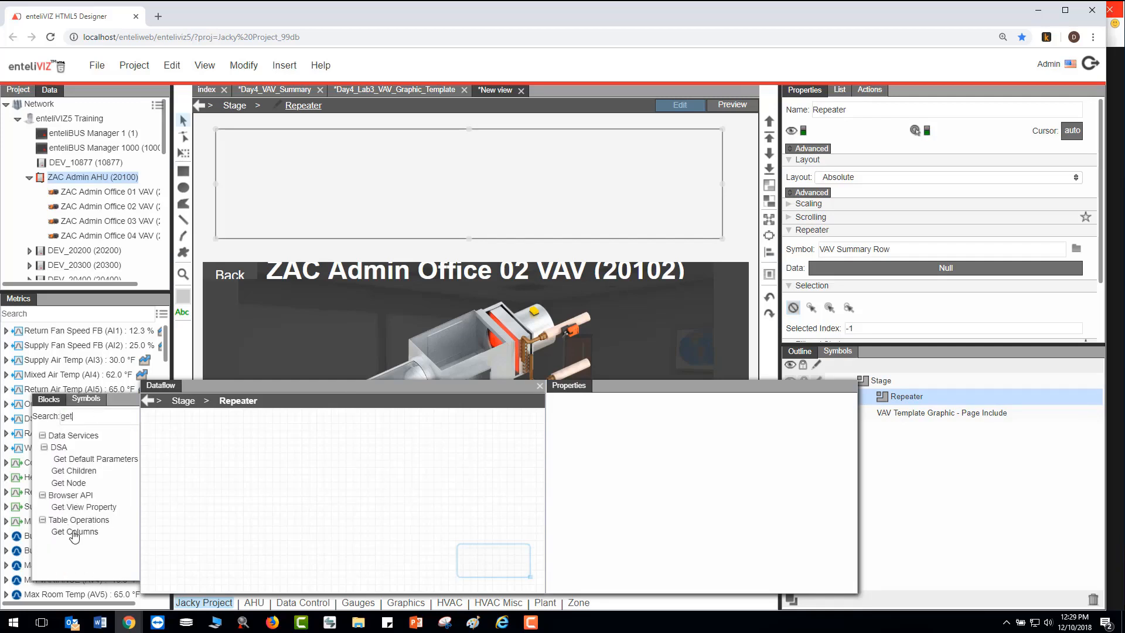
drag(77, 473, 201, 447)
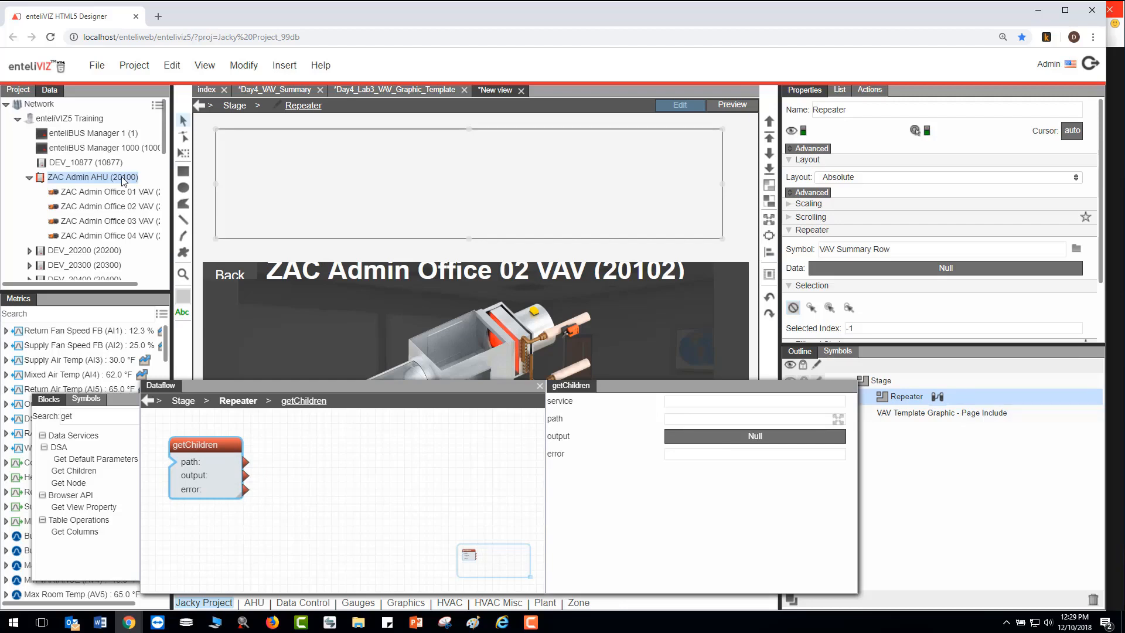
drag(124, 182, 765, 420)
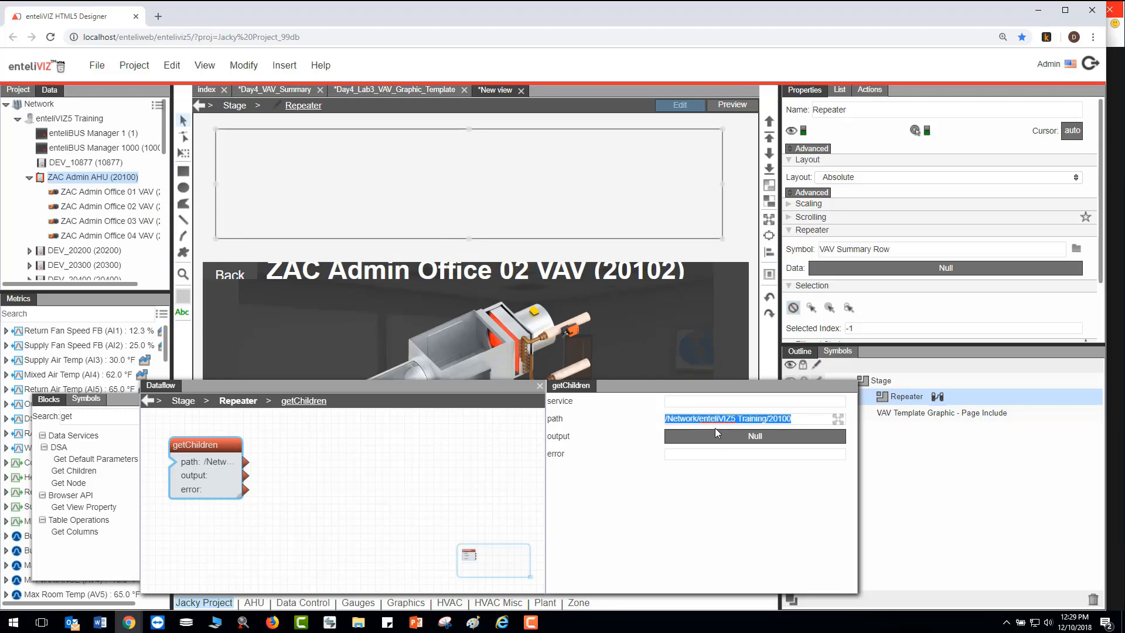
- Examine the getChildren block's output table through to its last rows, and close the table
click(702, 437)
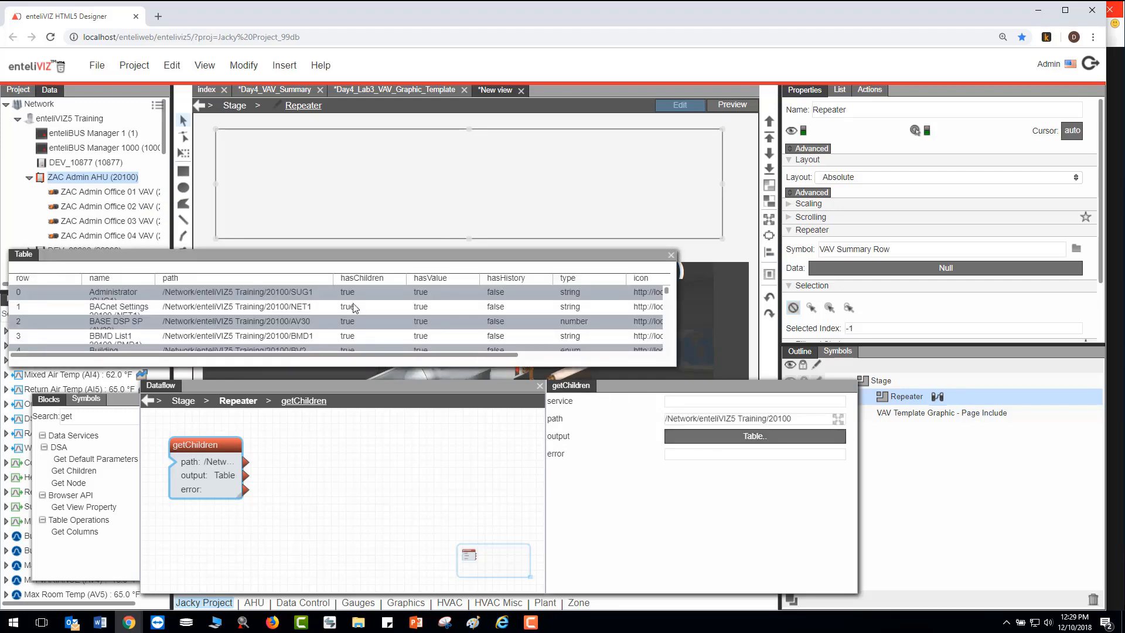
click(368, 306)
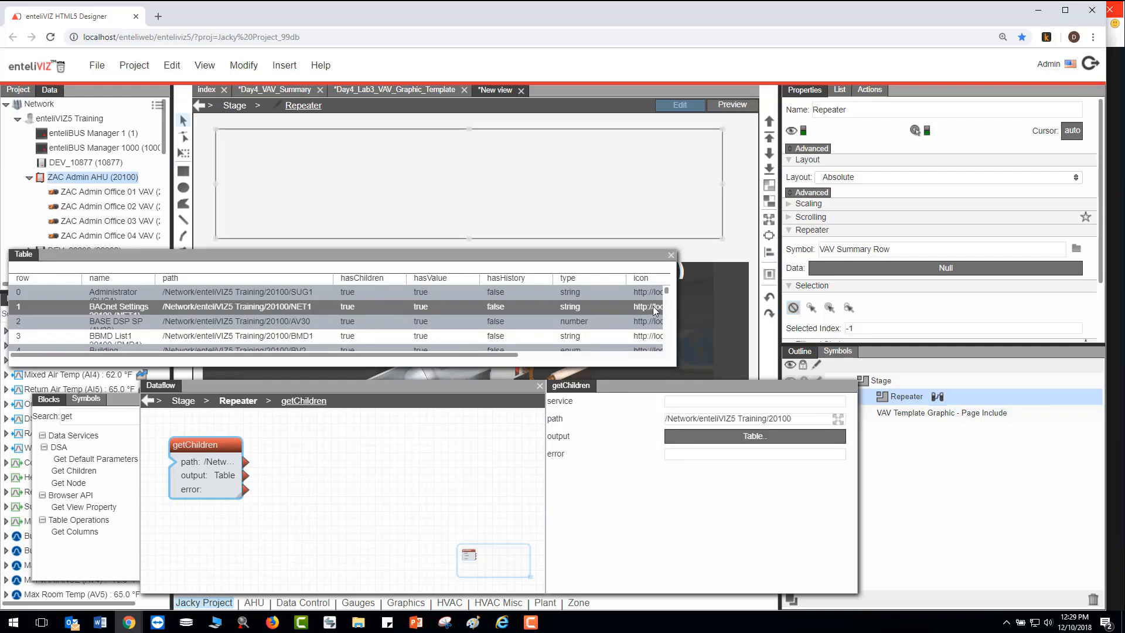
drag(666, 293, 673, 358)
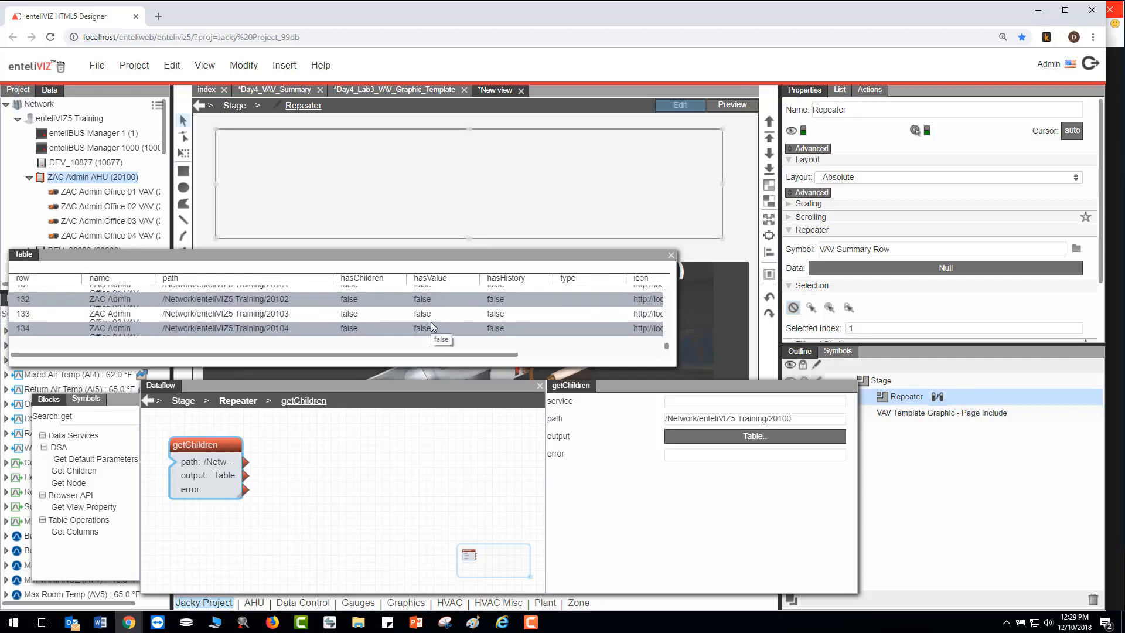
click(431, 298)
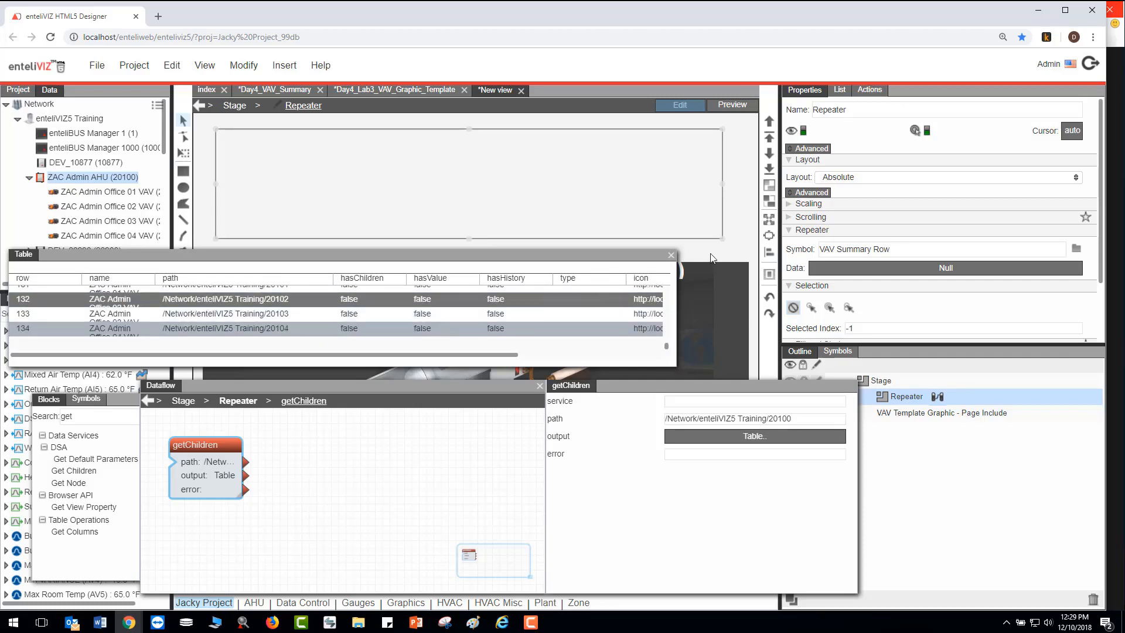
click(672, 256)
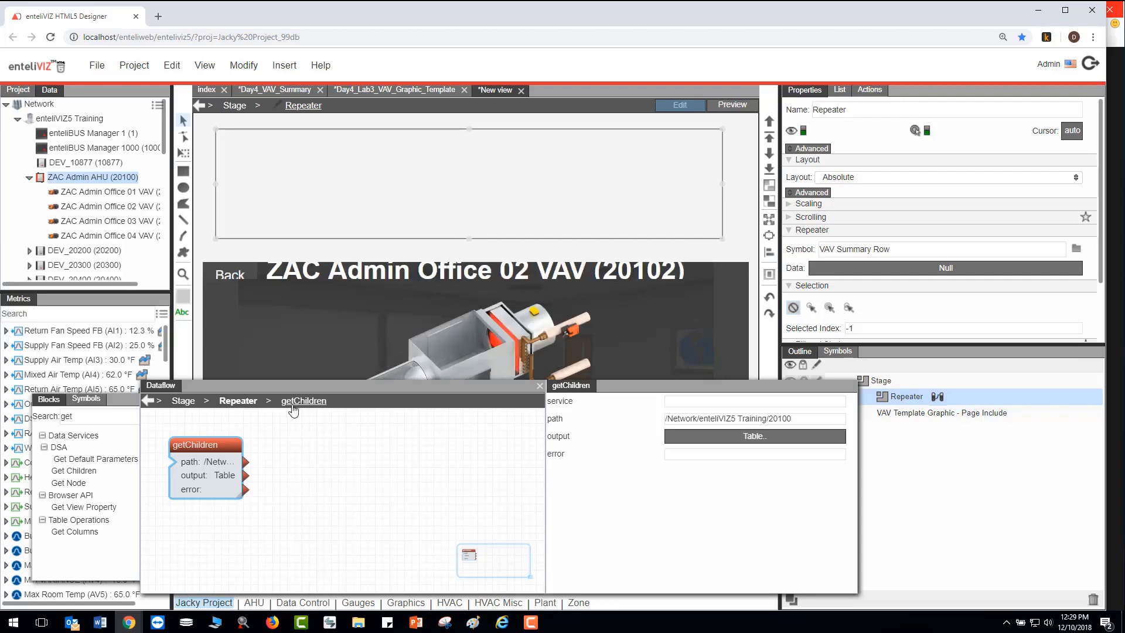
- Find the table Filter block and add it beside the getChildren block in the Repeater's dataflow
double_click(93, 415)
text(filter)
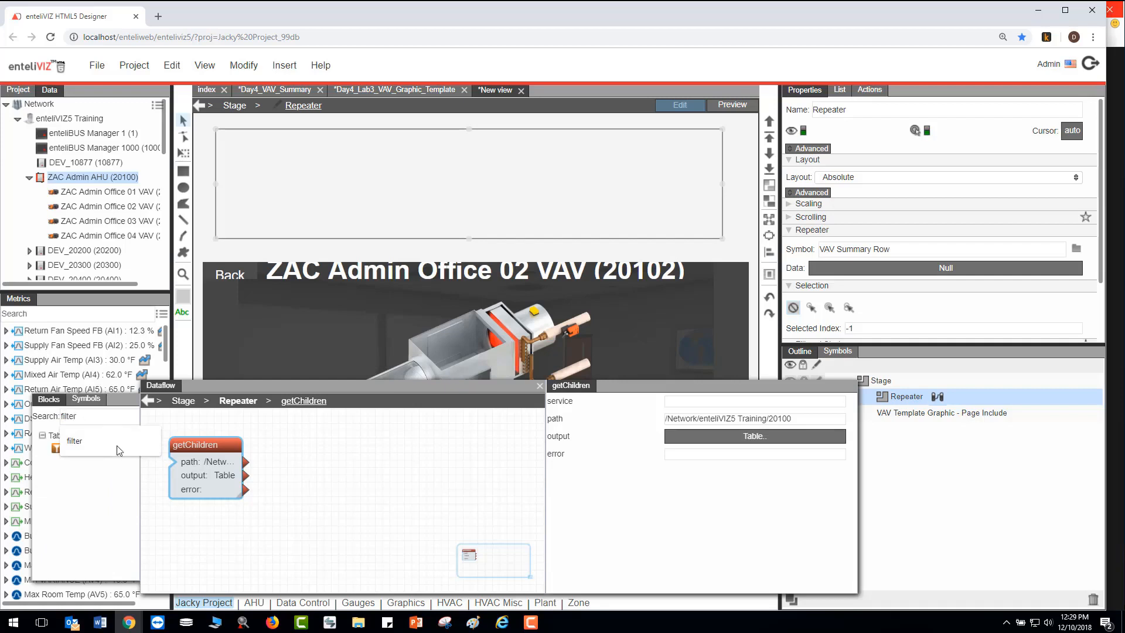
click(128, 479)
drag(73, 448, 315, 452)
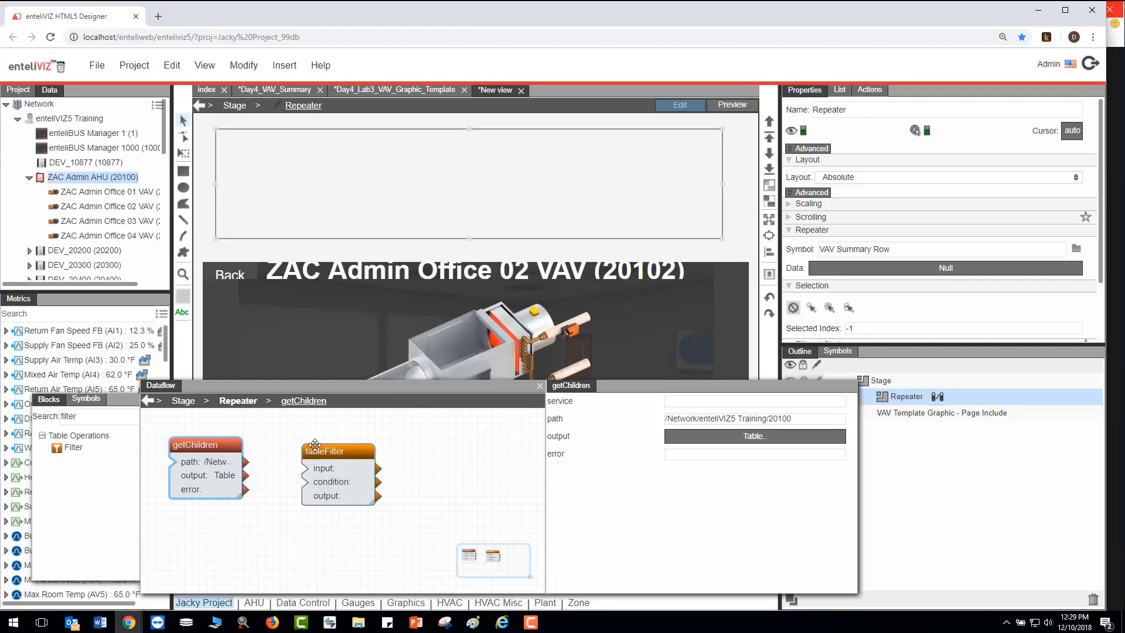
- Connect the getChildren output to the tableFilter input and set the filter condition to hasValue==false
click(315, 453)
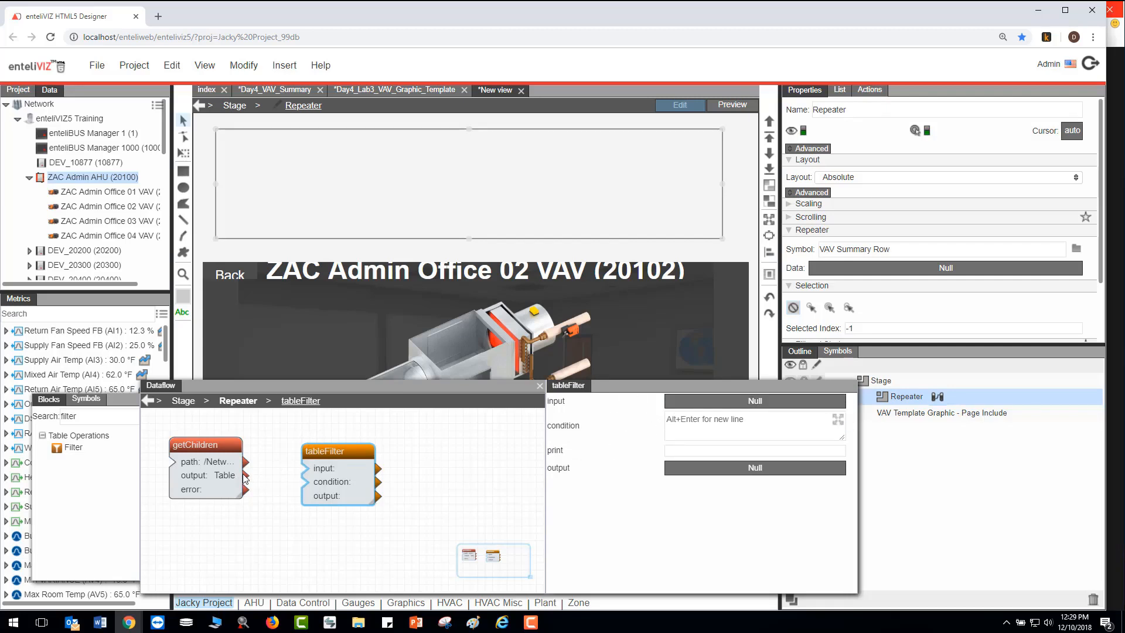
drag(245, 476, 306, 468)
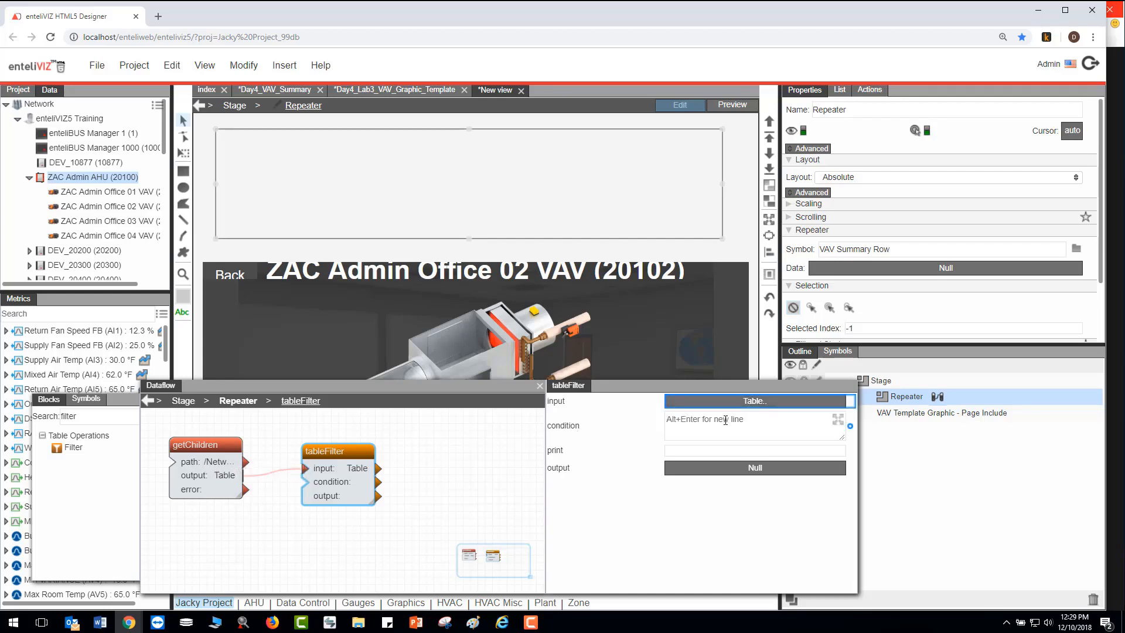
text(hasValue==false)
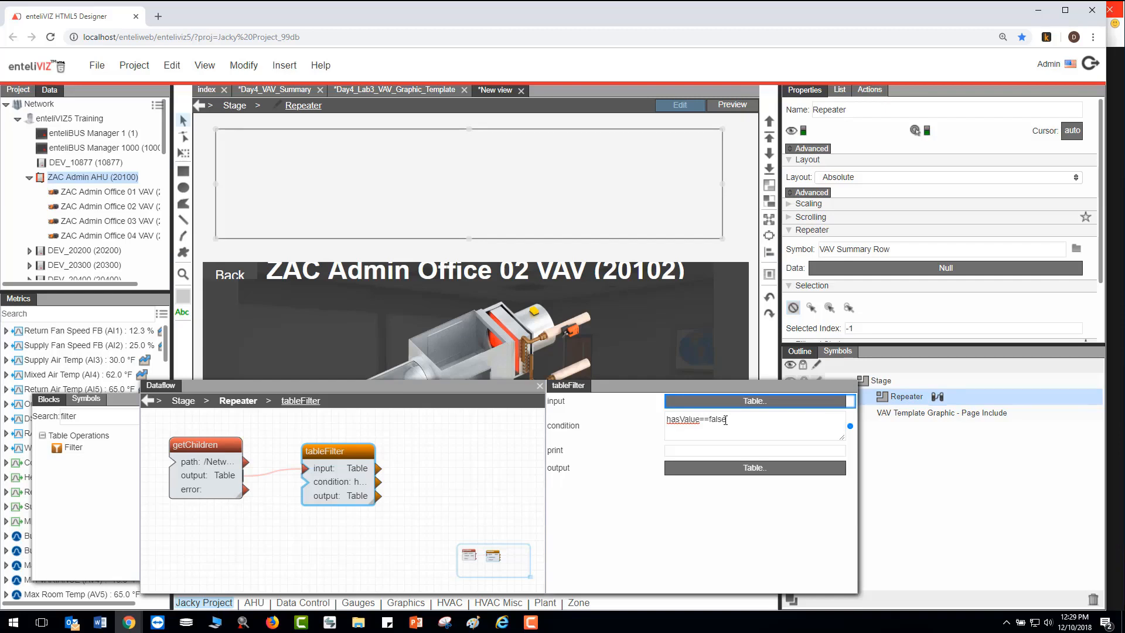
- Open the tableFilter's output table, bind that output to the Repeater's Data property, and set the Repeater's layout to Vertical
click(755, 467)
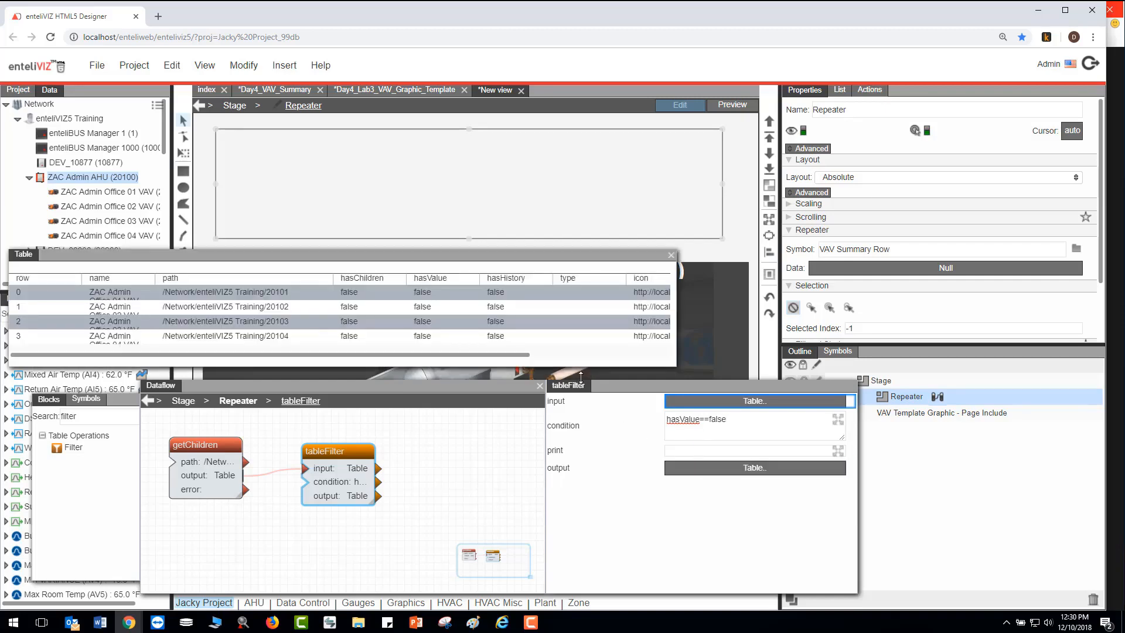
drag(538, 367, 540, 396)
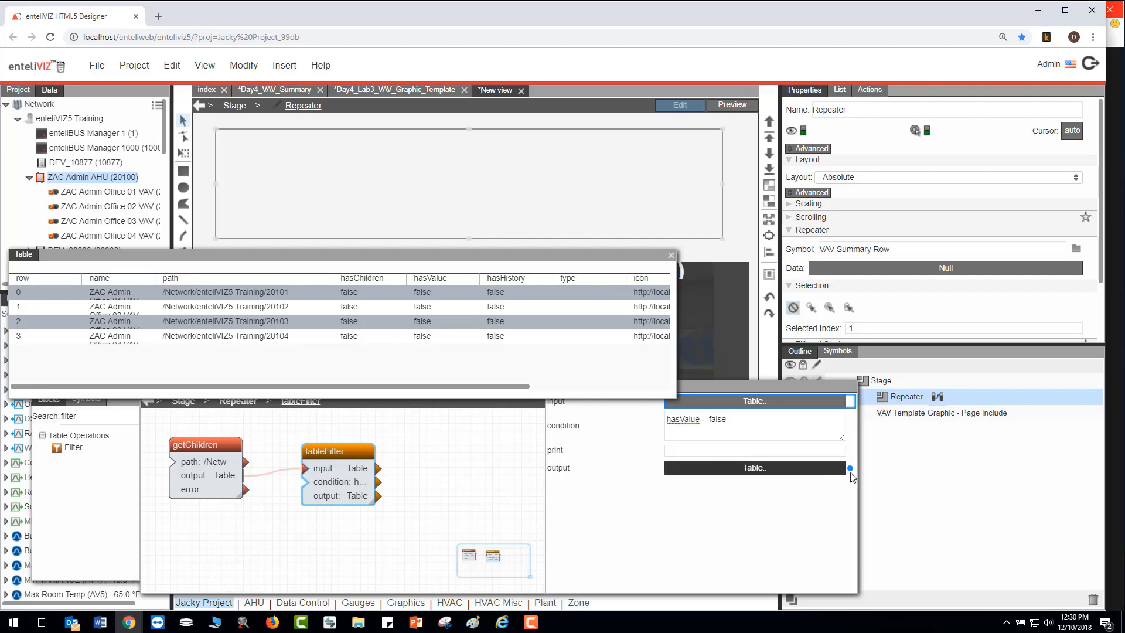
drag(850, 468, 891, 271)
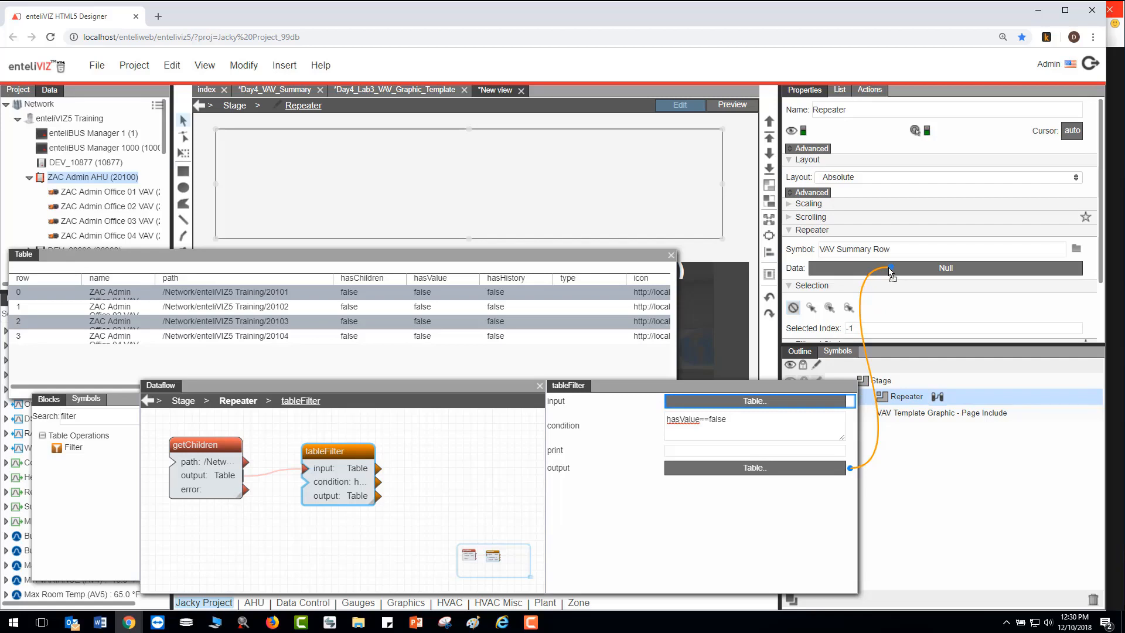
drag(891, 272, 891, 273)
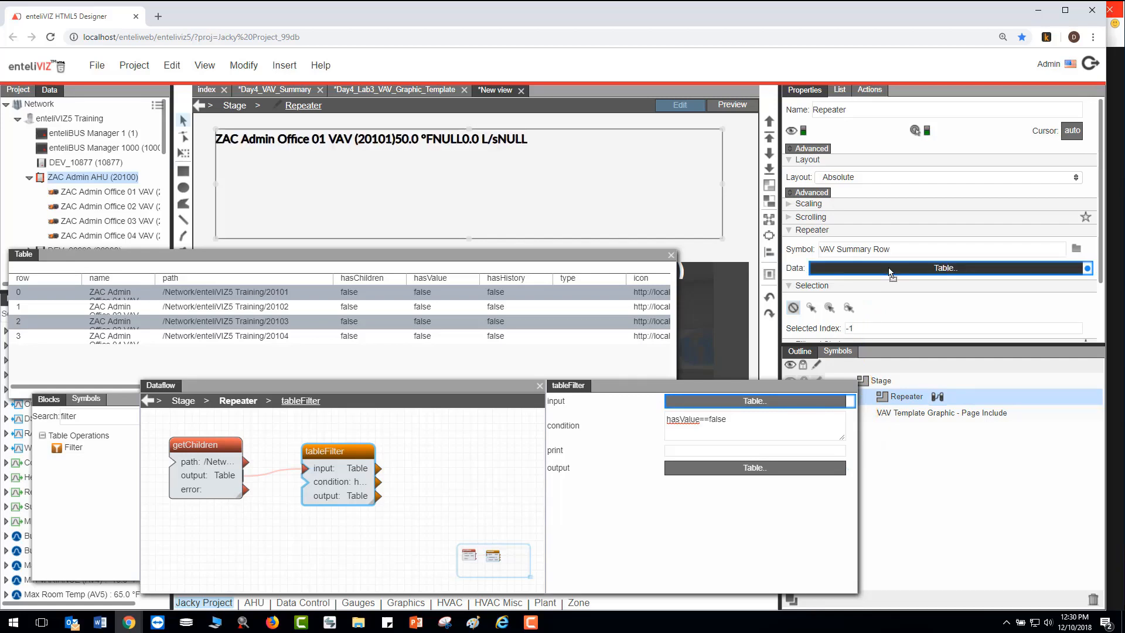
click(849, 177)
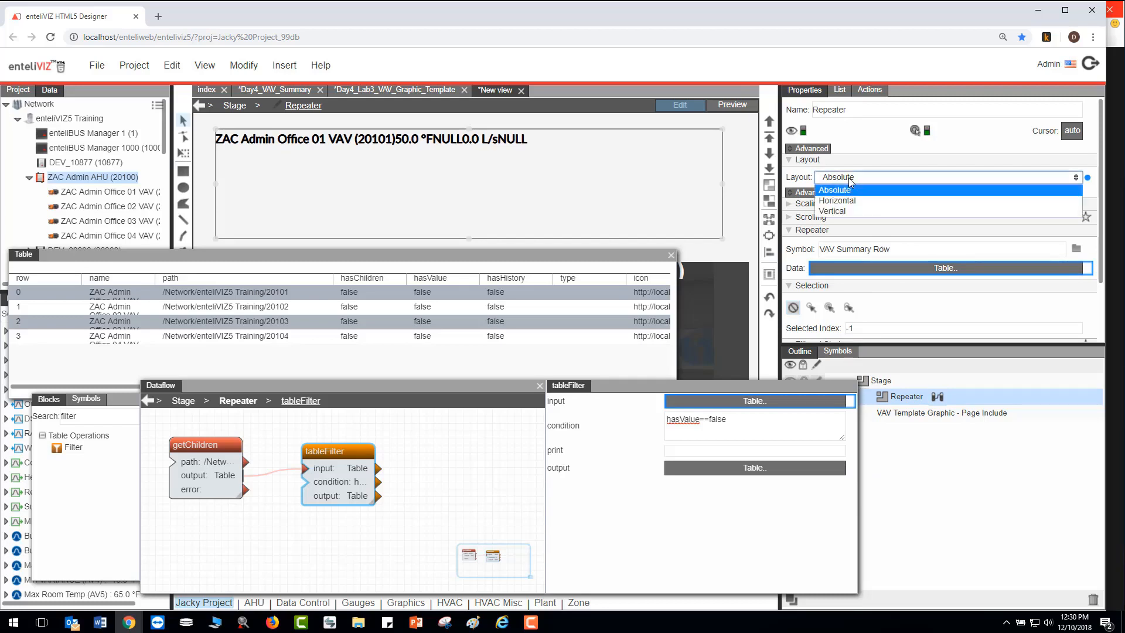
click(860, 211)
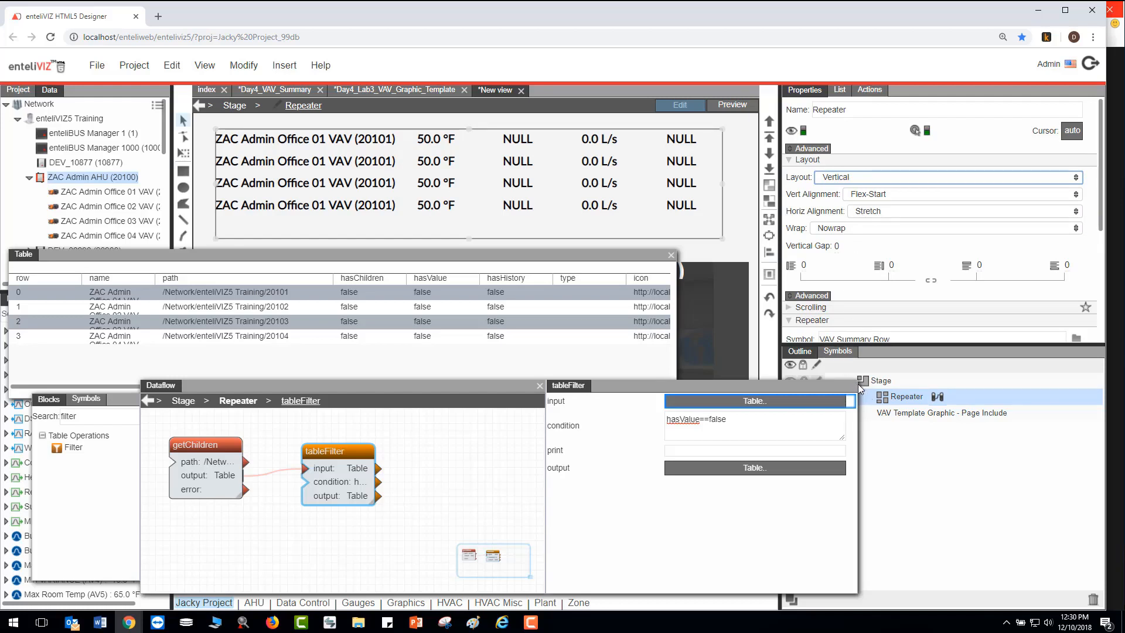
- Bind the filtered table's path column to the Device_Path property of the Repeater's renderer, and close the table
drag(856, 406, 816, 411)
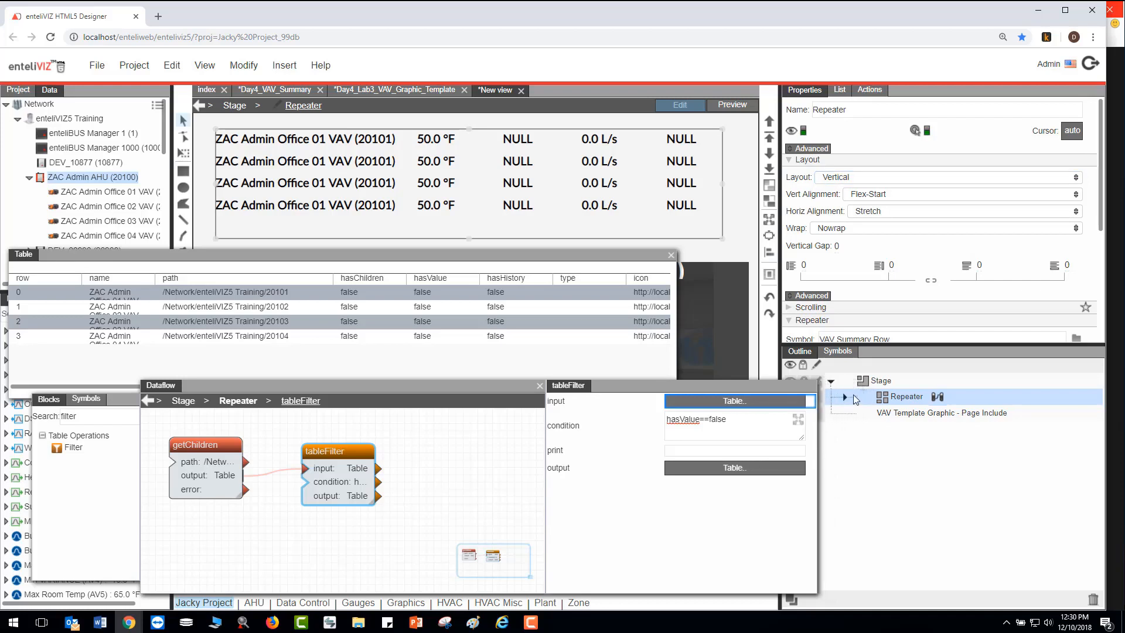
click(845, 397)
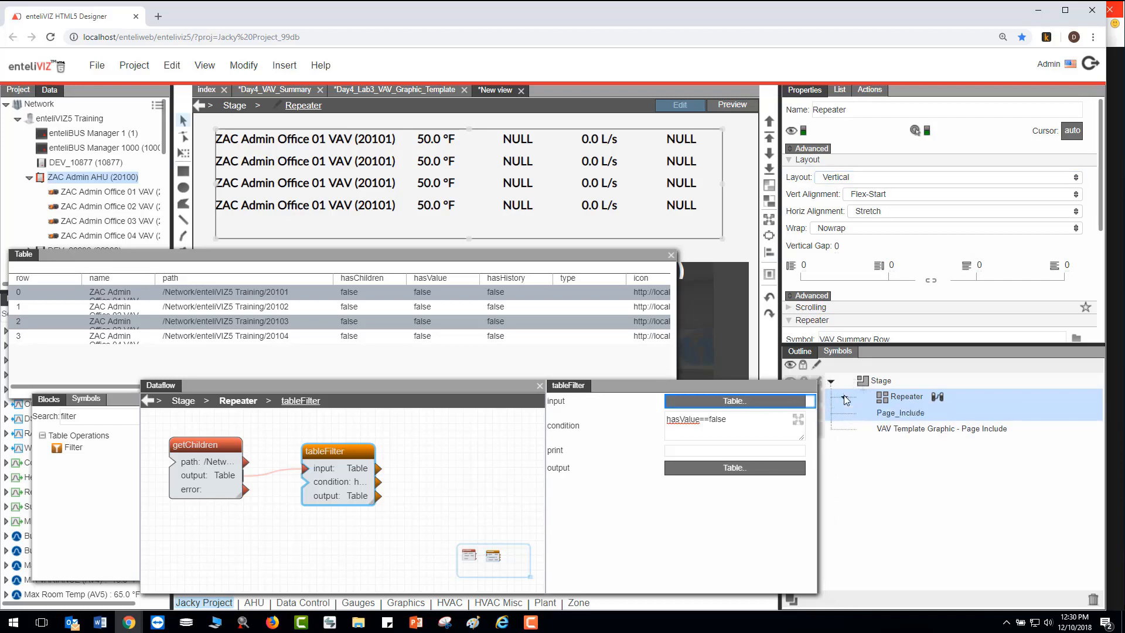
click(904, 413)
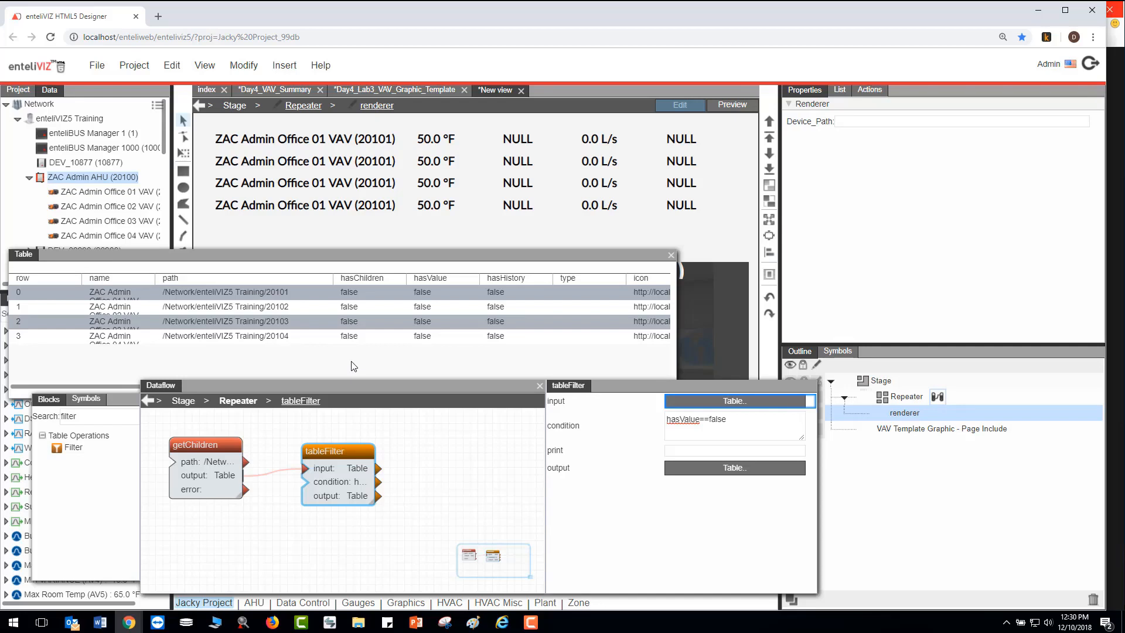
click(246, 280)
drag(247, 279, 899, 125)
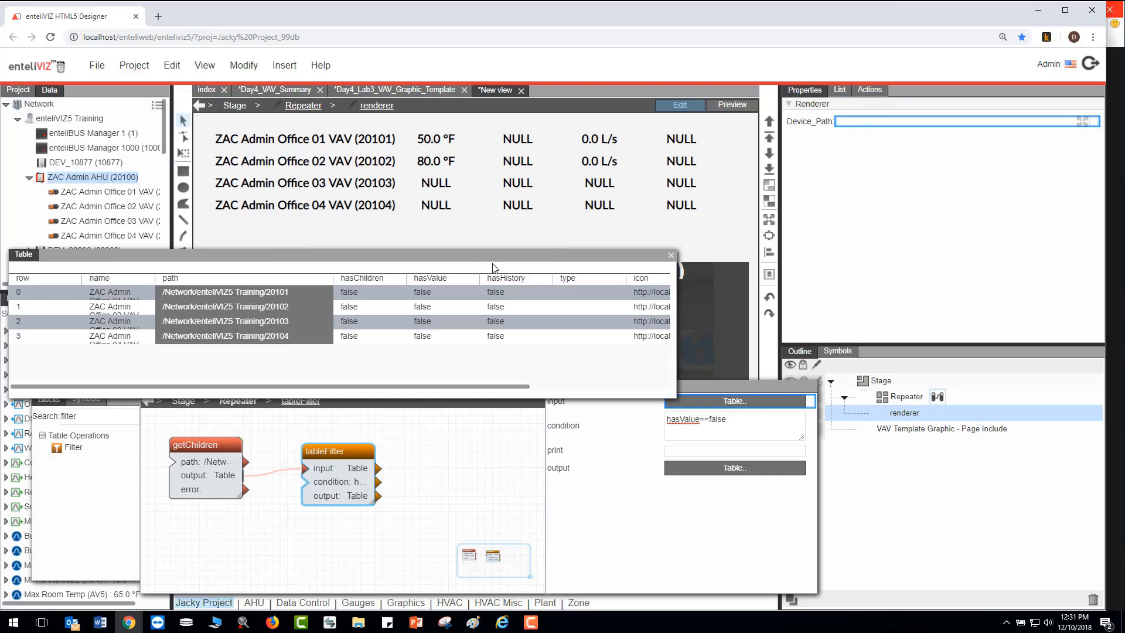
click(671, 255)
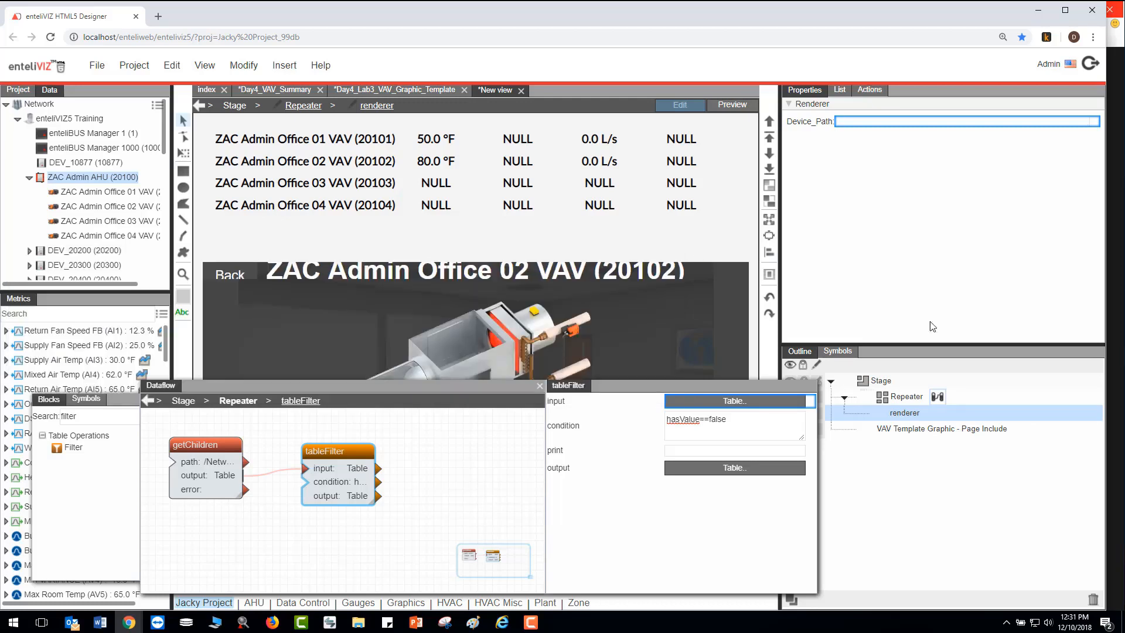
- Add a Table Row Cells block to the Repeater's dataflow and connect the tableFilter output to its table input
click(899, 401)
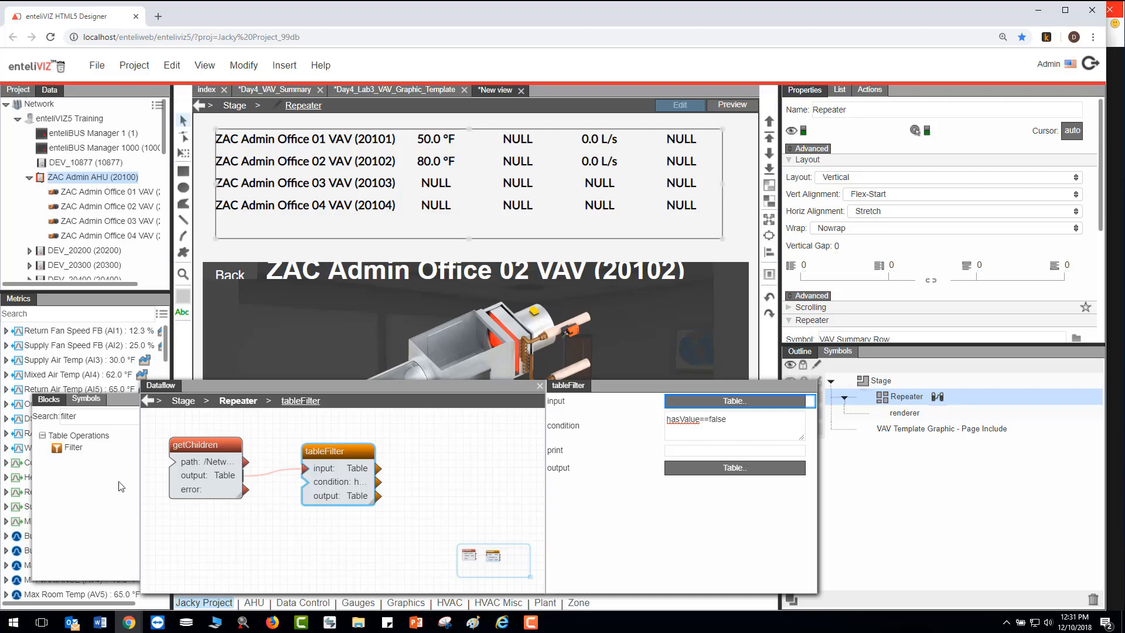
double_click(92, 417)
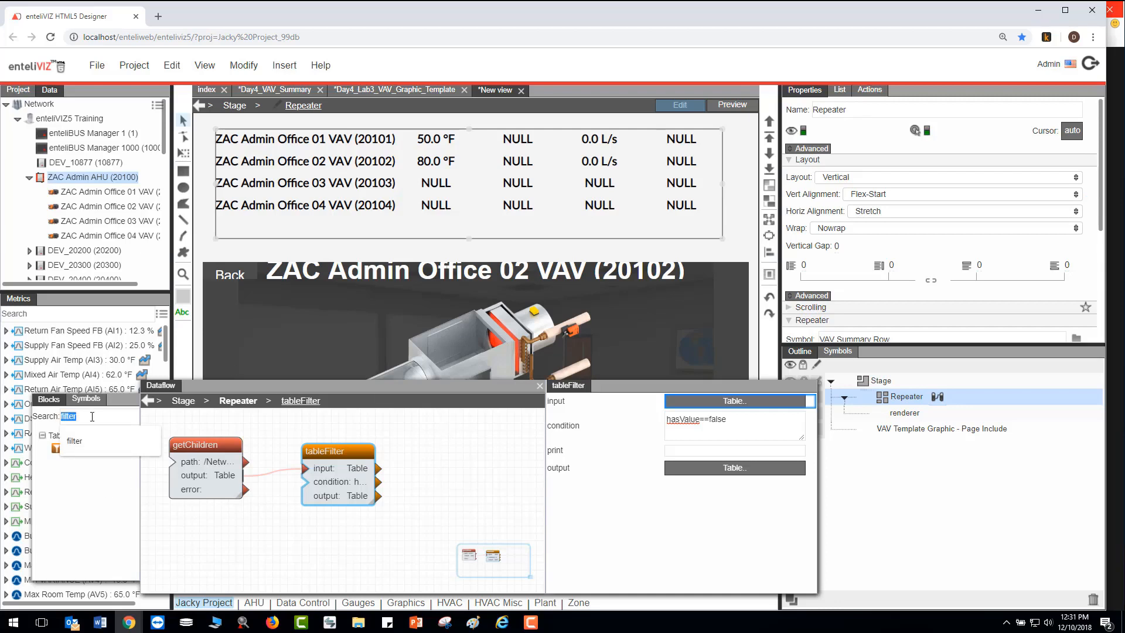
text(row c)
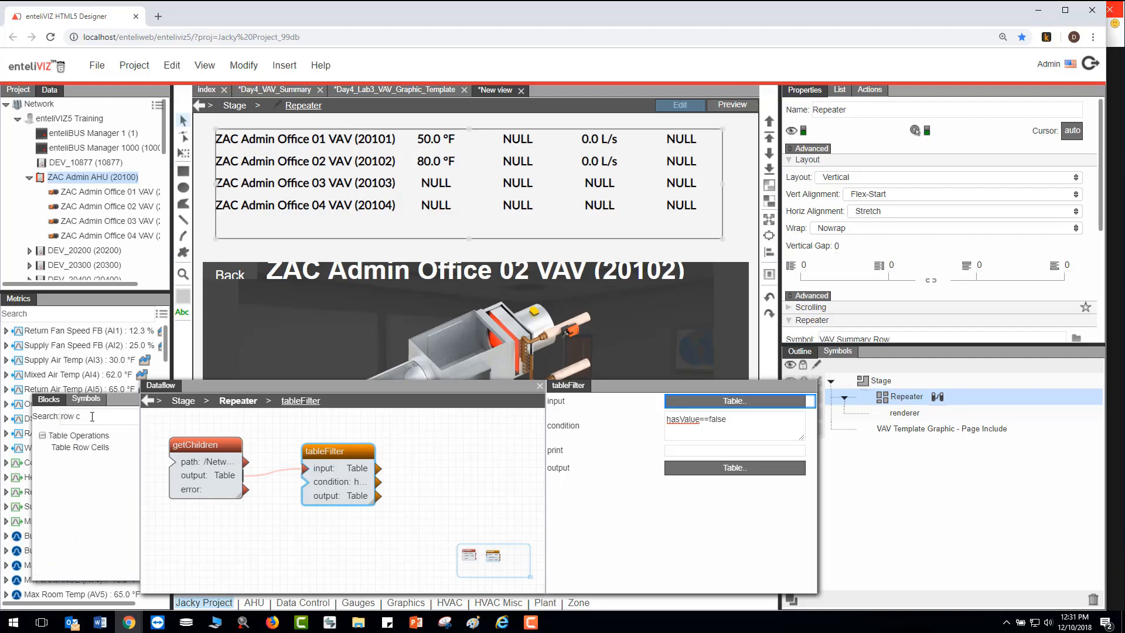
drag(80, 448, 427, 456)
click(446, 454)
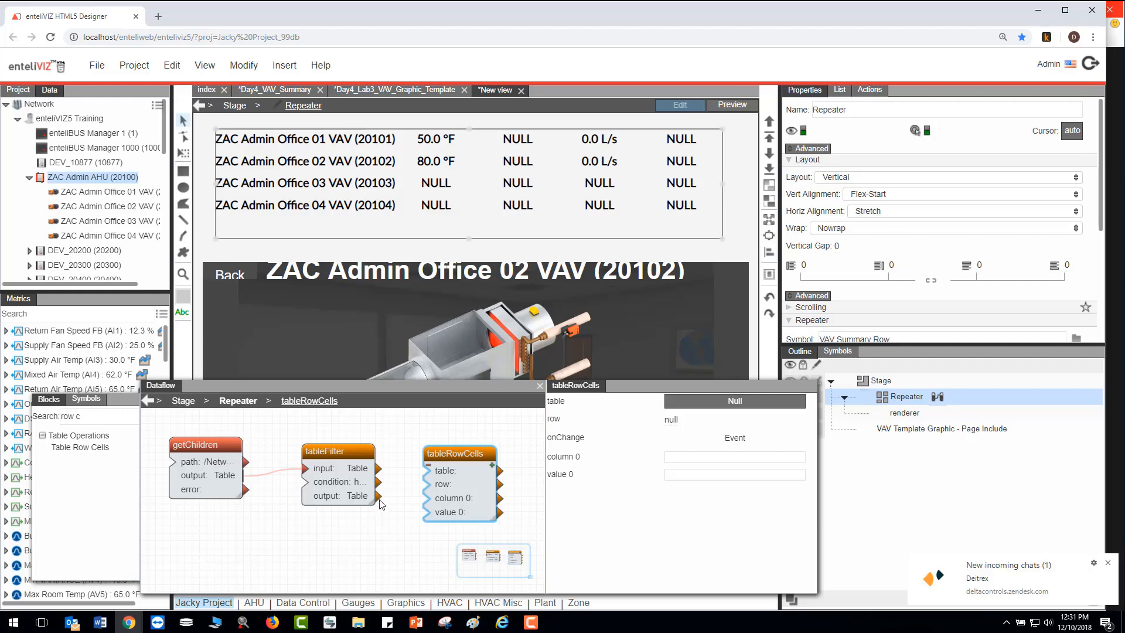
drag(380, 502, 426, 472)
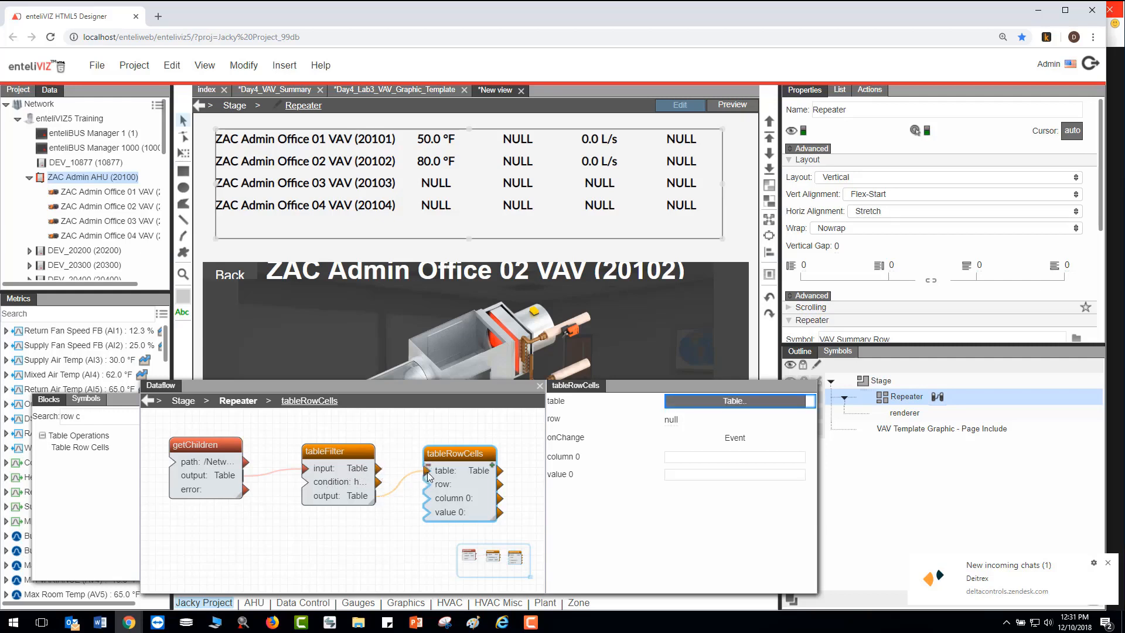
- Open the tableRowCells block's input table and set the block's column 0 to path
drag(433, 386, 323, 382)
click(581, 404)
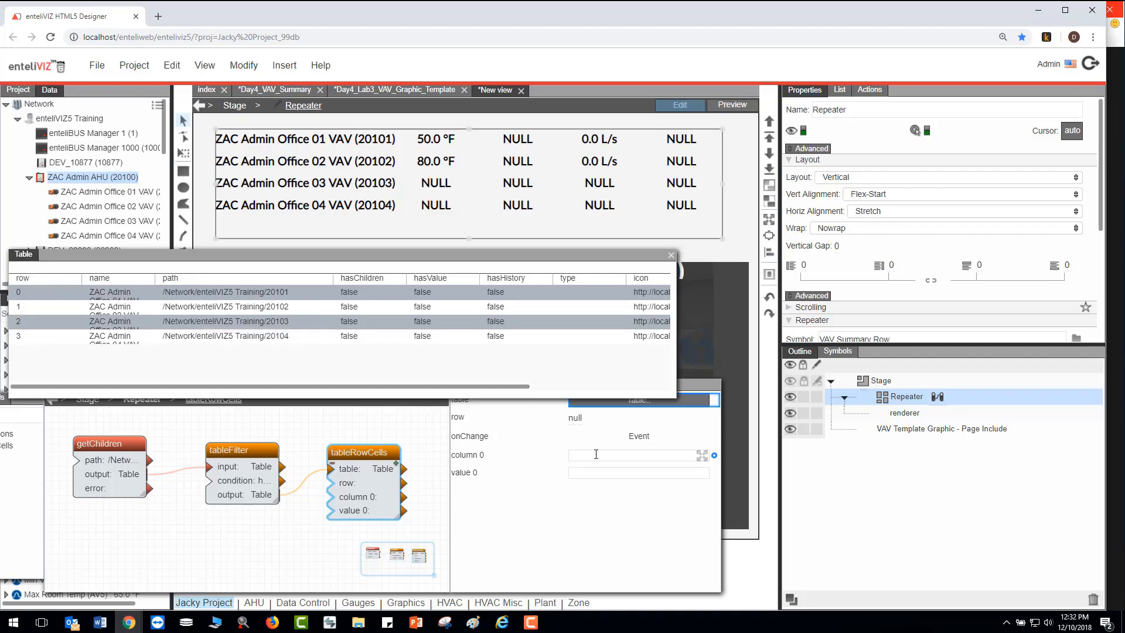
click(596, 454)
text(path)
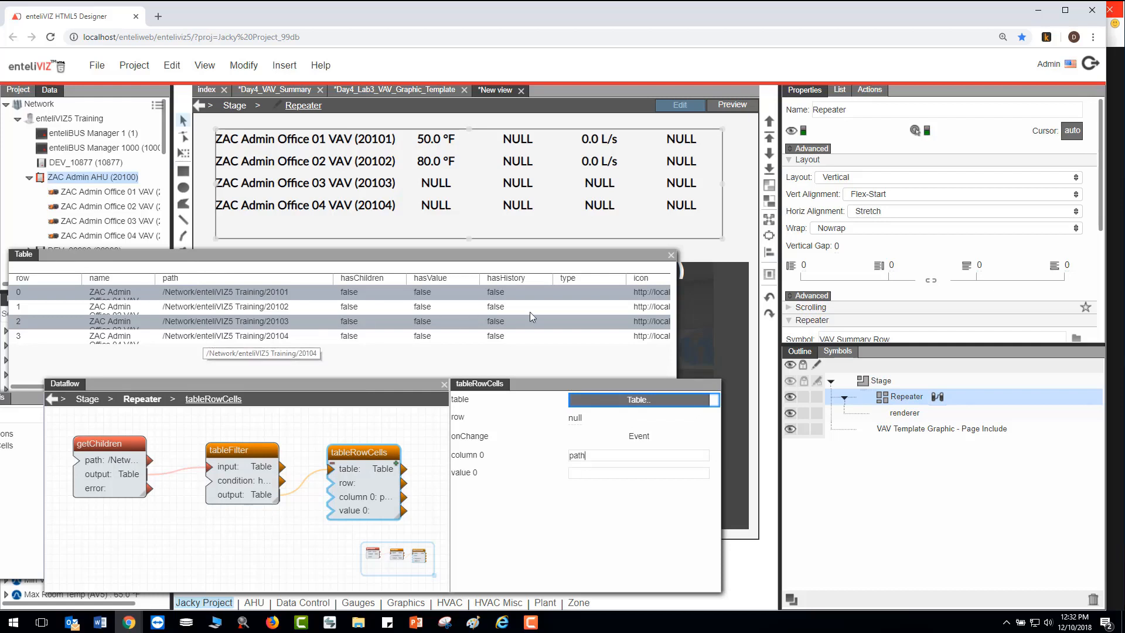
- Set the Repeater's selection mode to Single Select and bind its Selected Index to the tableRowCells row input
mouse_move(1101, 226)
mouse_down()
mouse_move(1112, 313)
mouse_move(1100, 324)
mouse_up()
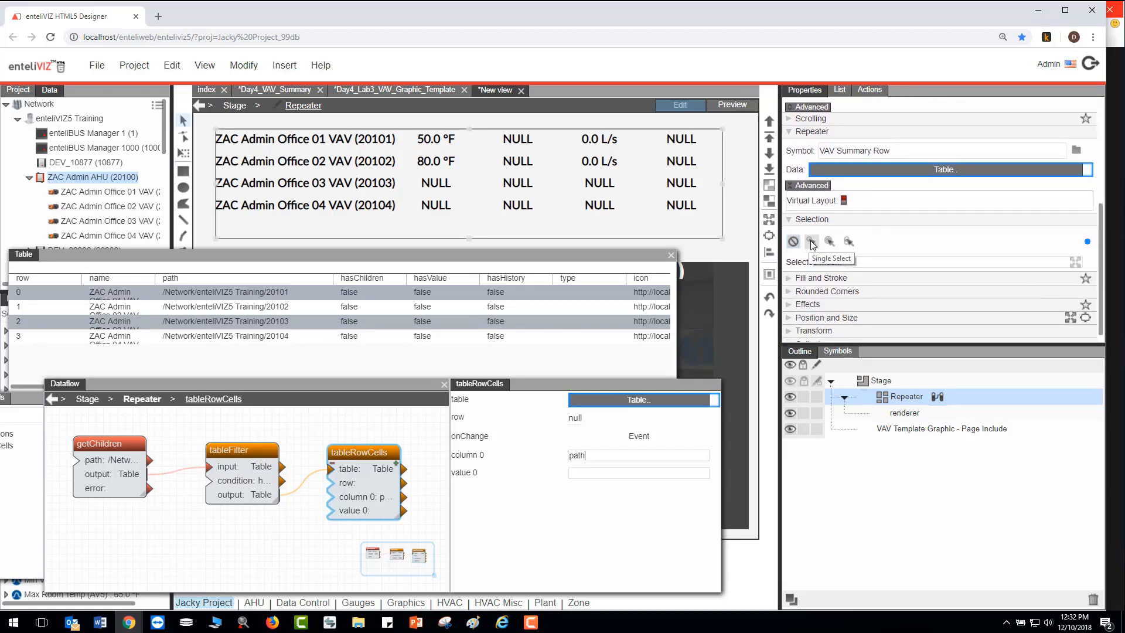
click(812, 242)
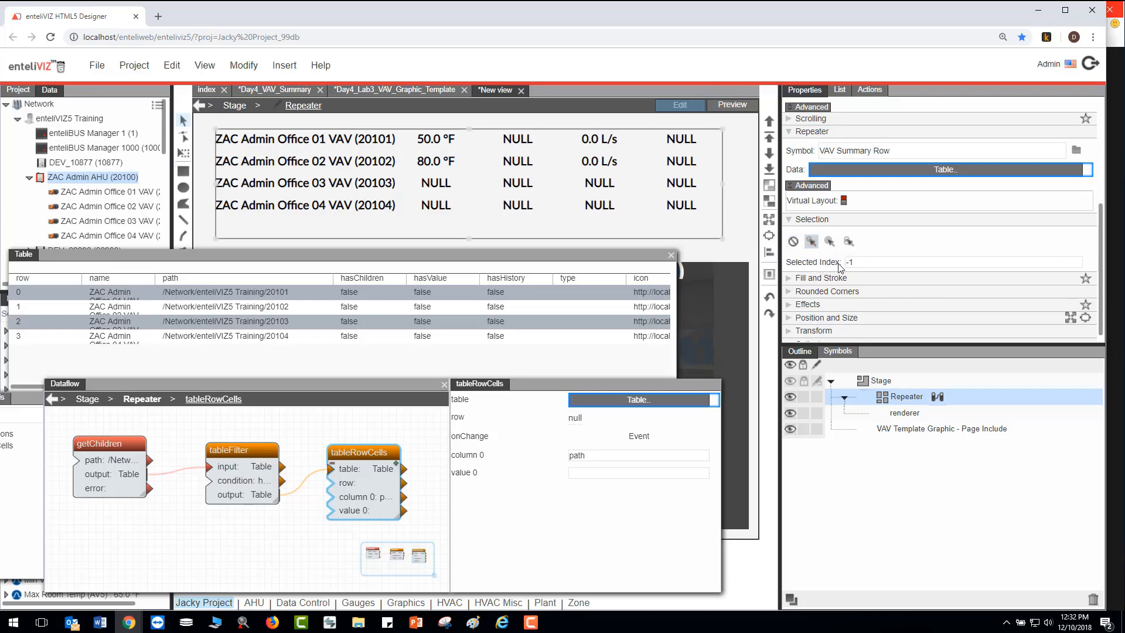
mouse_move(978, 260)
drag(1088, 264, 578, 421)
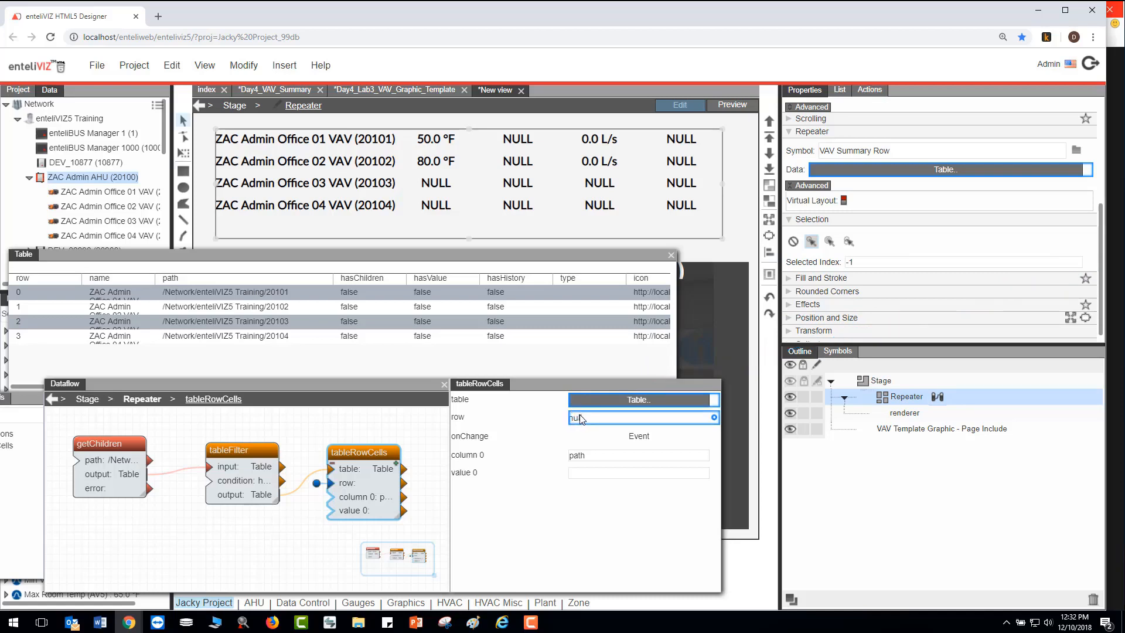
- Preview the view briefly, return to editing, and set the Repeater's Selected Index to 0
click(739, 110)
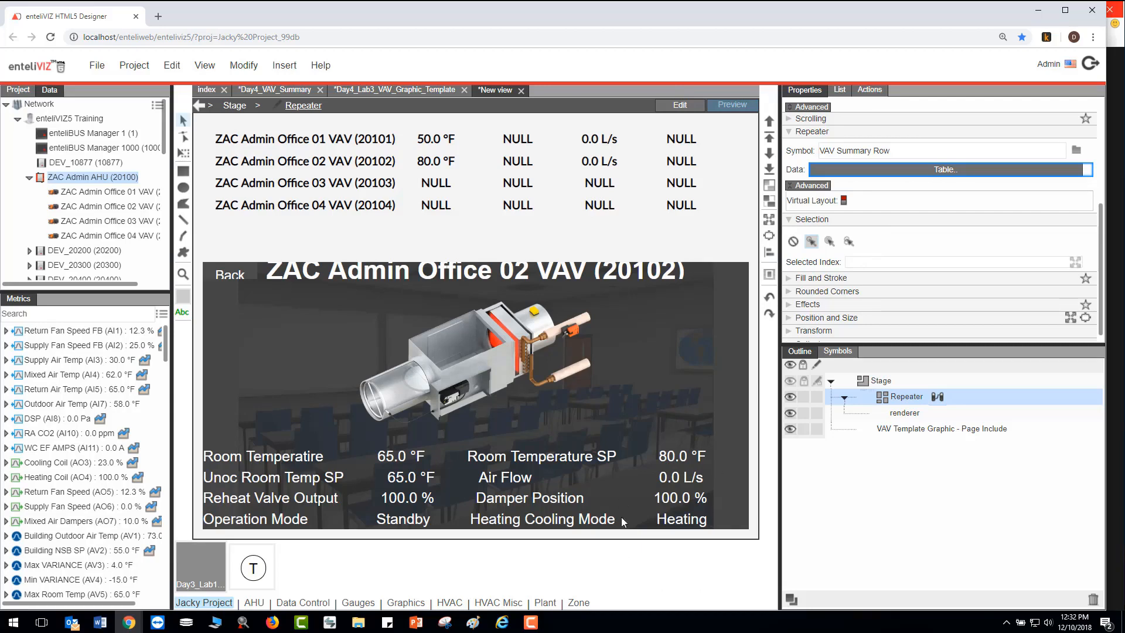
click(678, 109)
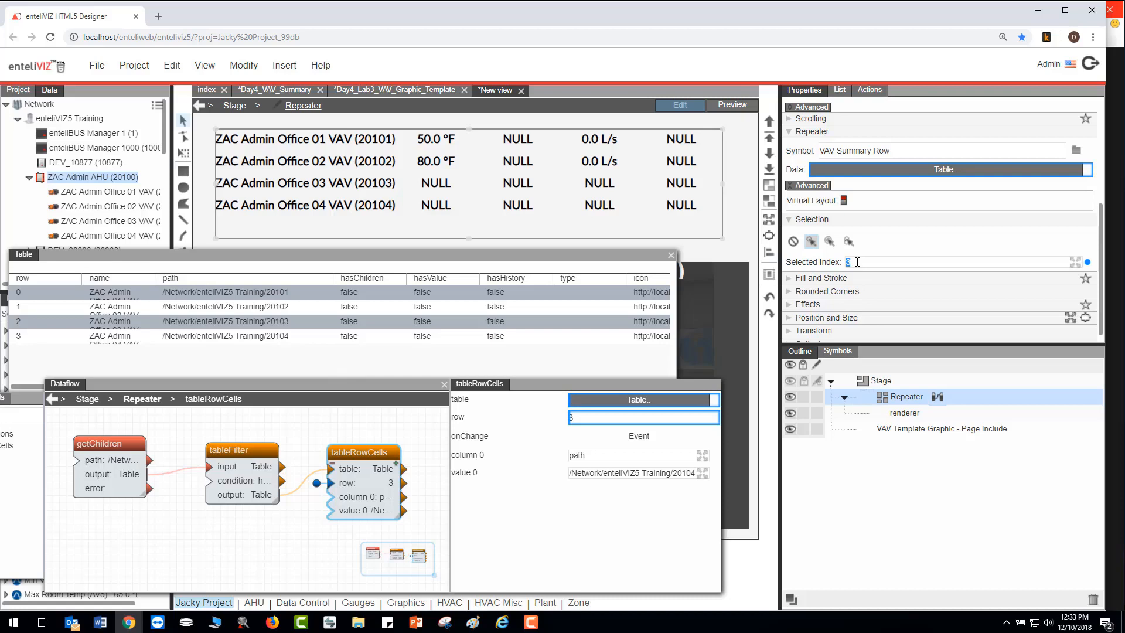
text(0)
- Bind the tableRowCells value 0 to the nodepath of VAV Template Graphic - Page Include, and close the table and dataflow windows
click(933, 430)
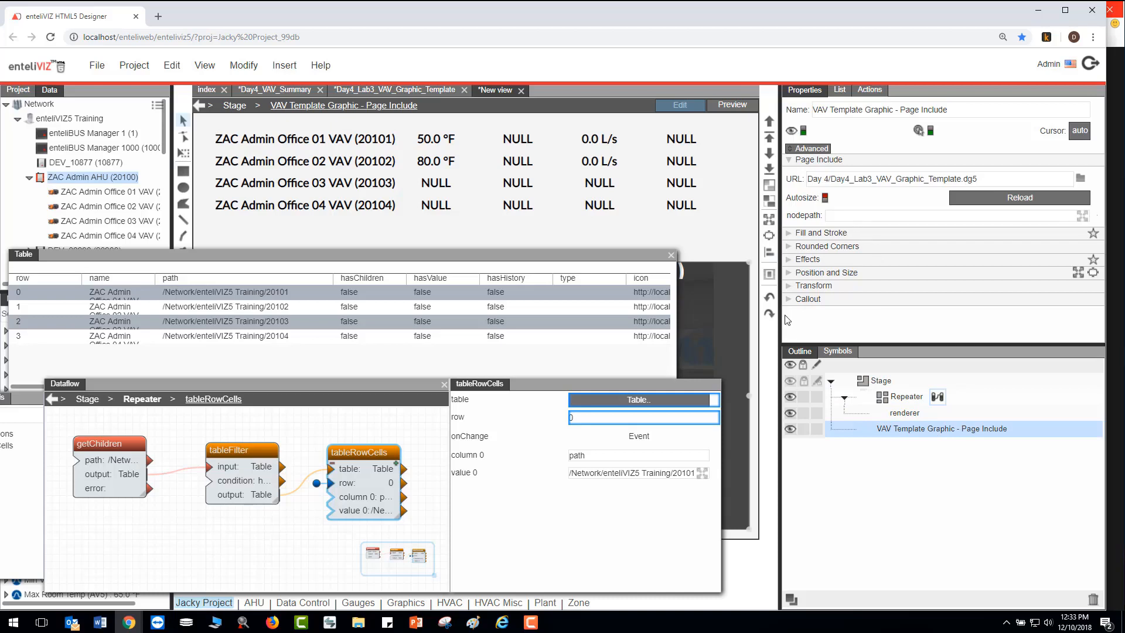
drag(715, 473, 851, 223)
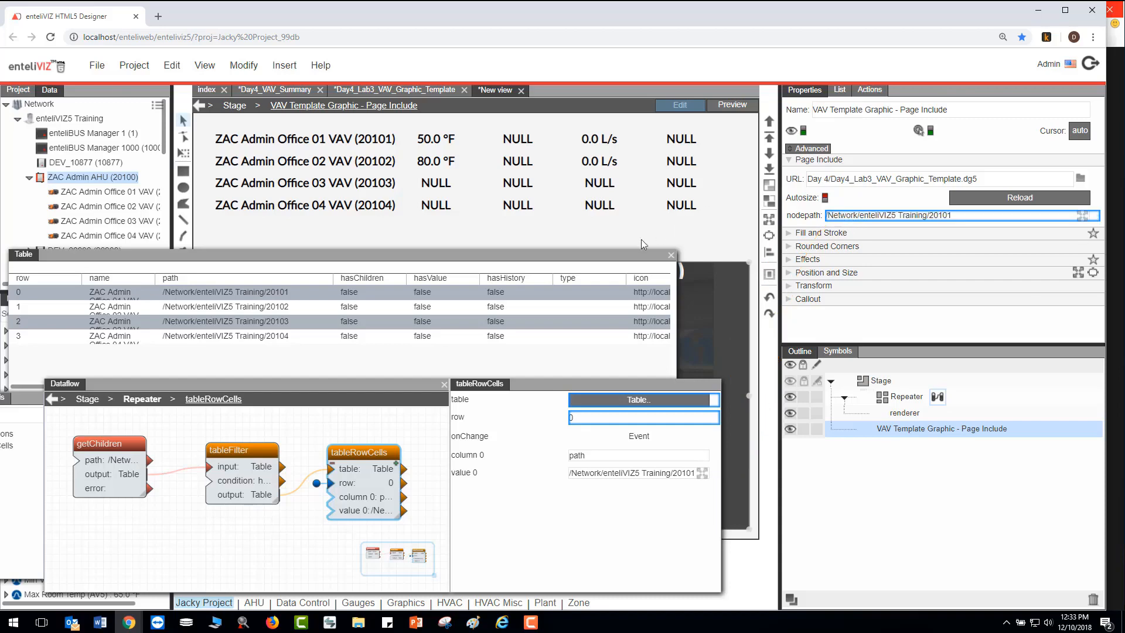
click(672, 257)
click(671, 257)
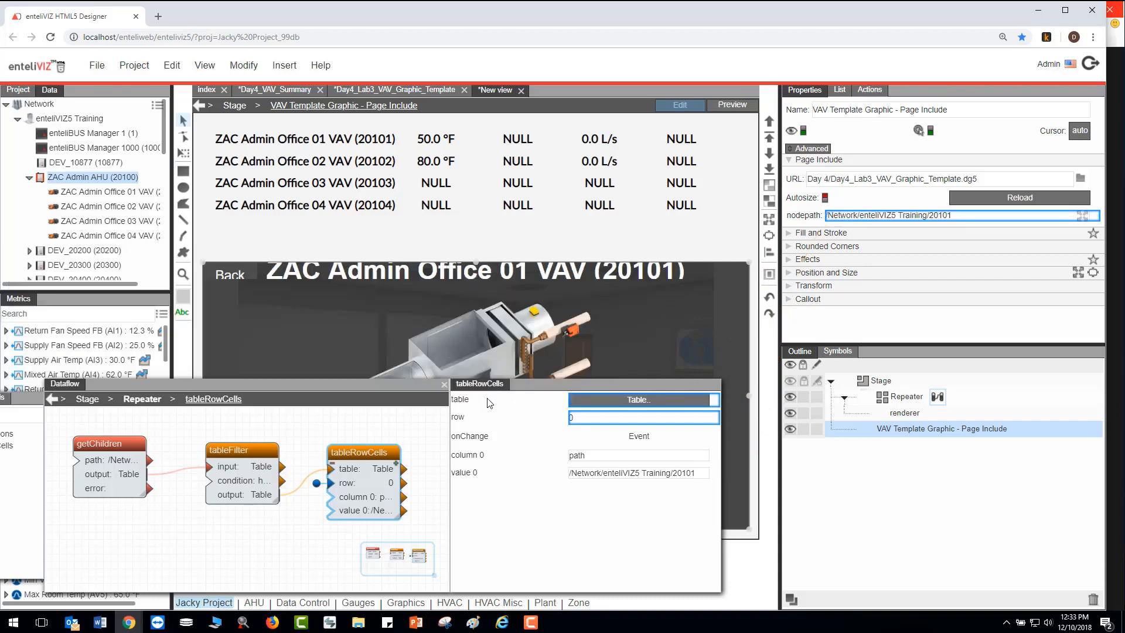
click(444, 385)
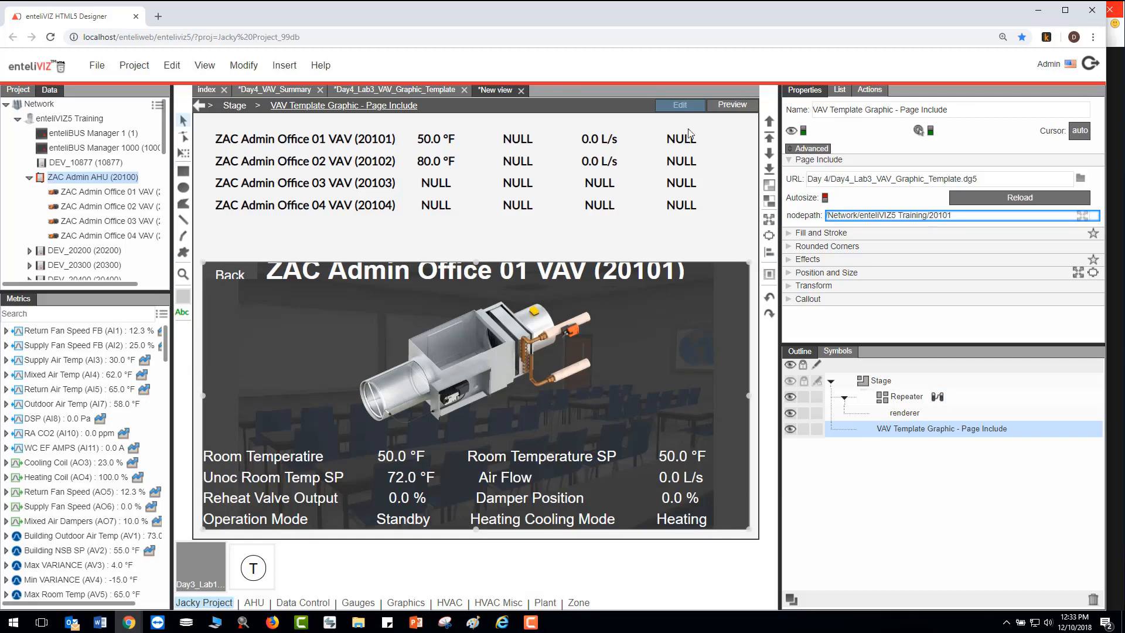
- Test the page in preview by selecting the Admin Office 02, 03 and 04 VAV rows, and return to editing
click(737, 107)
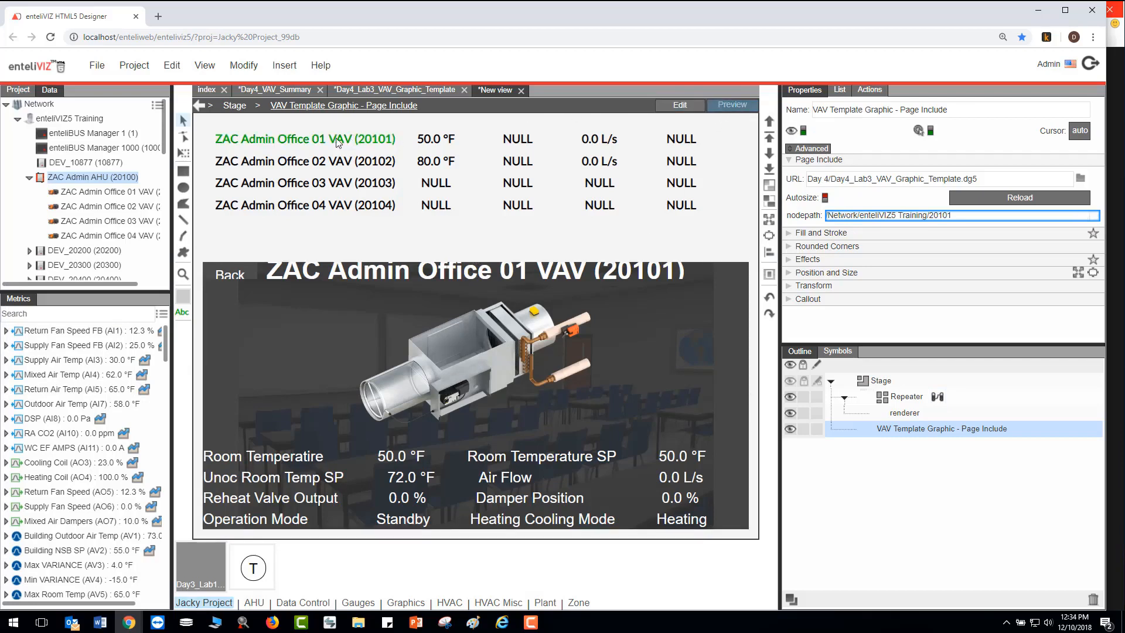
click(338, 161)
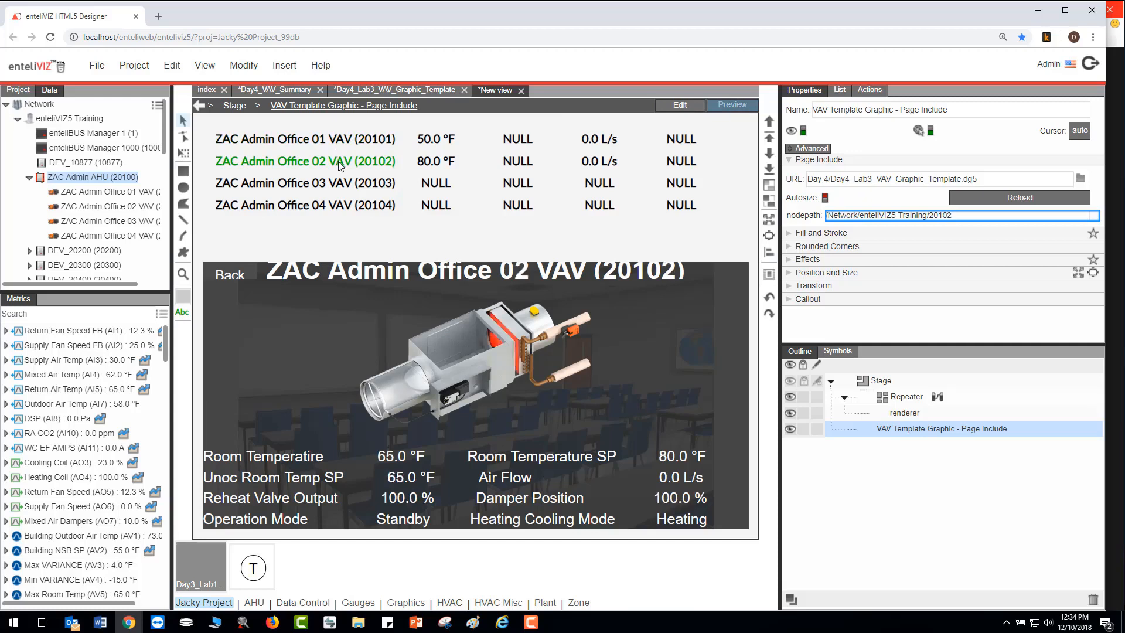
click(336, 182)
click(334, 211)
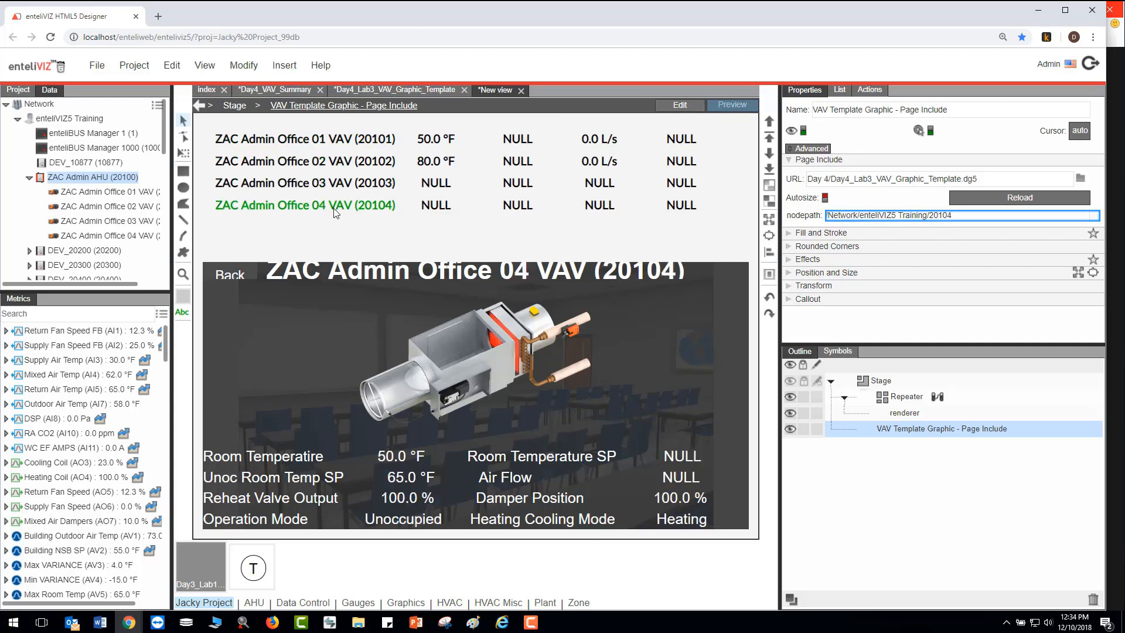
click(323, 163)
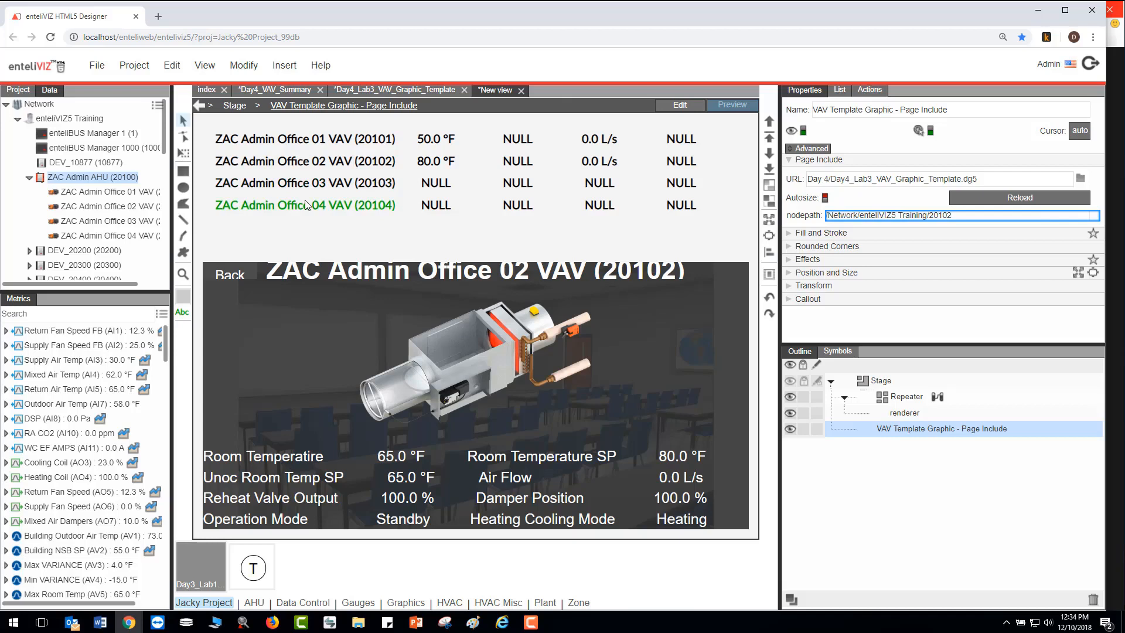
click(683, 108)
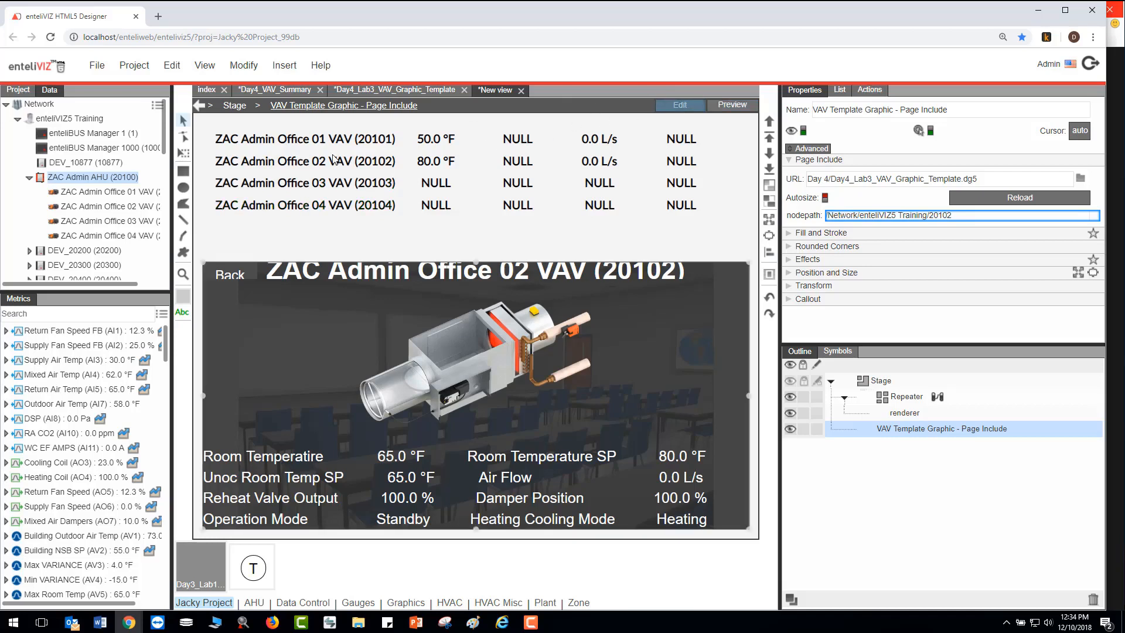
- Open the VAV Summary Row symbol for editing, examine the actions on its device name text, and close the symbol editor
double_click(878, 426)
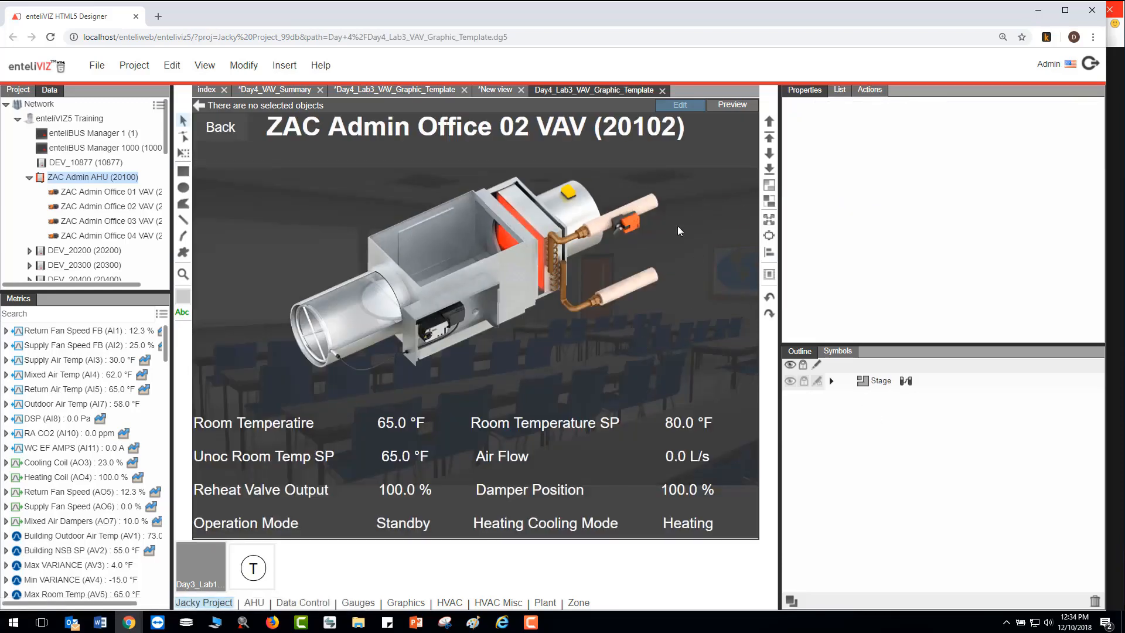
click(500, 89)
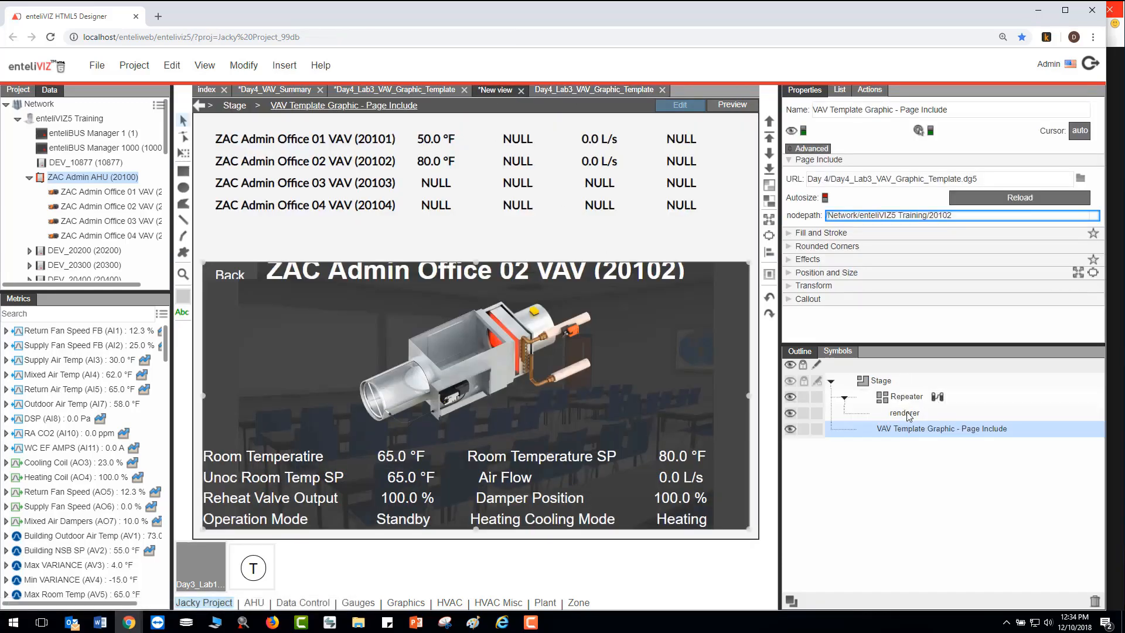
click(838, 351)
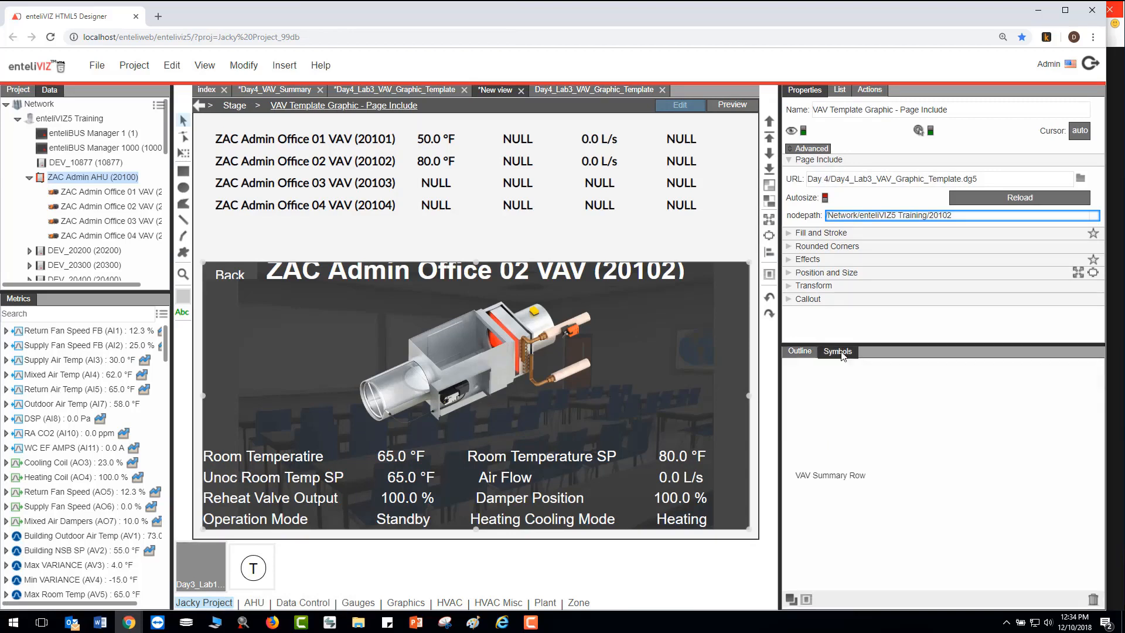
click(839, 476)
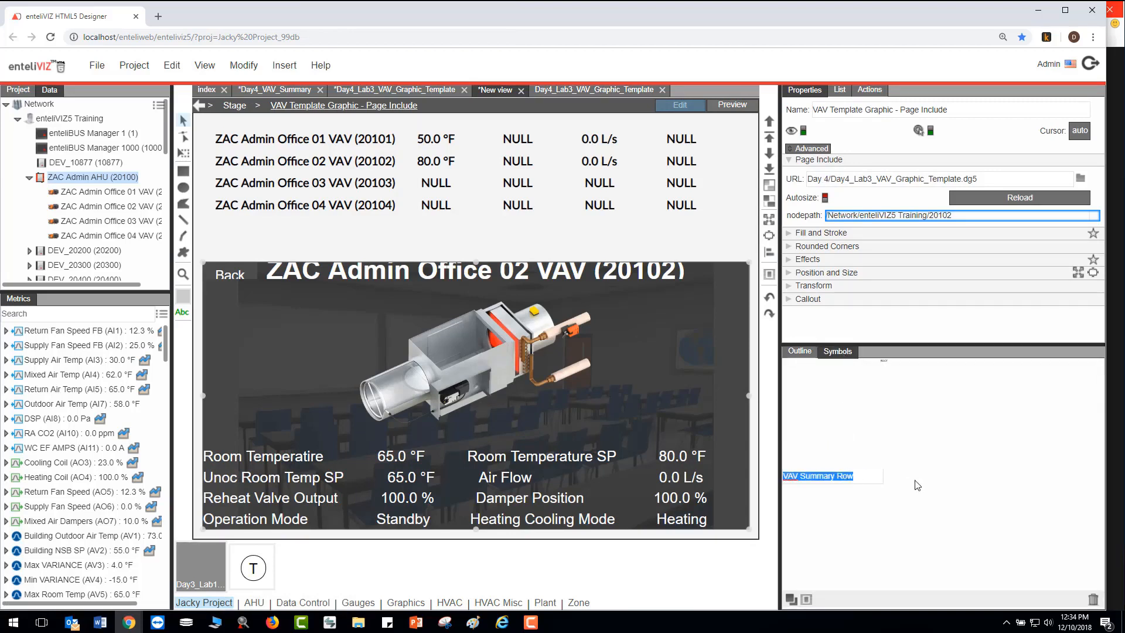
right_click(856, 477)
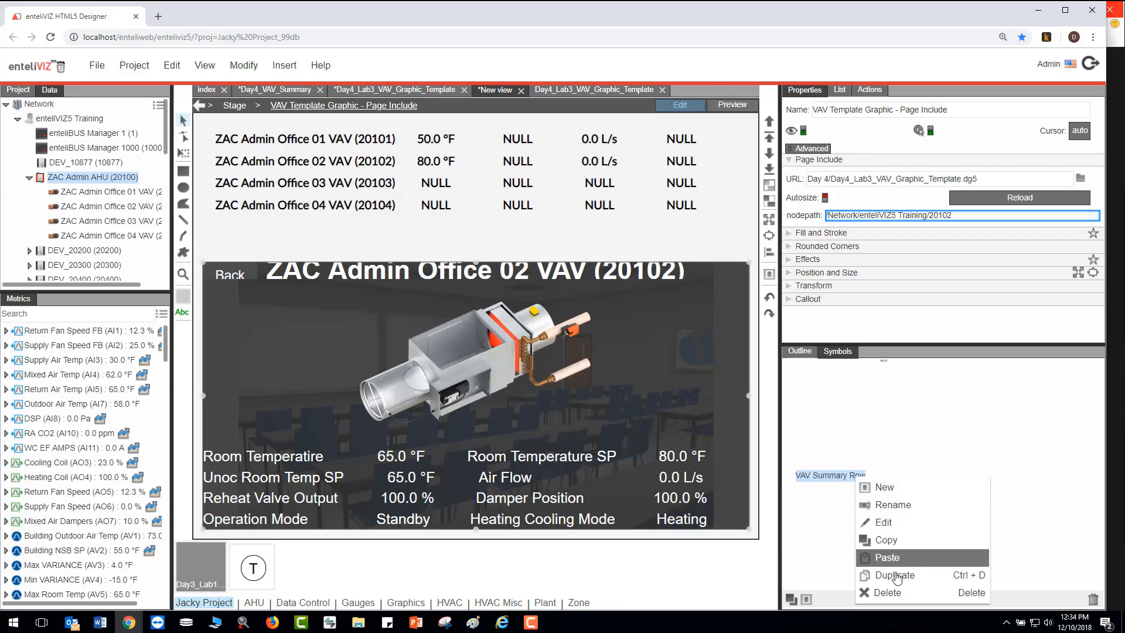
click(892, 522)
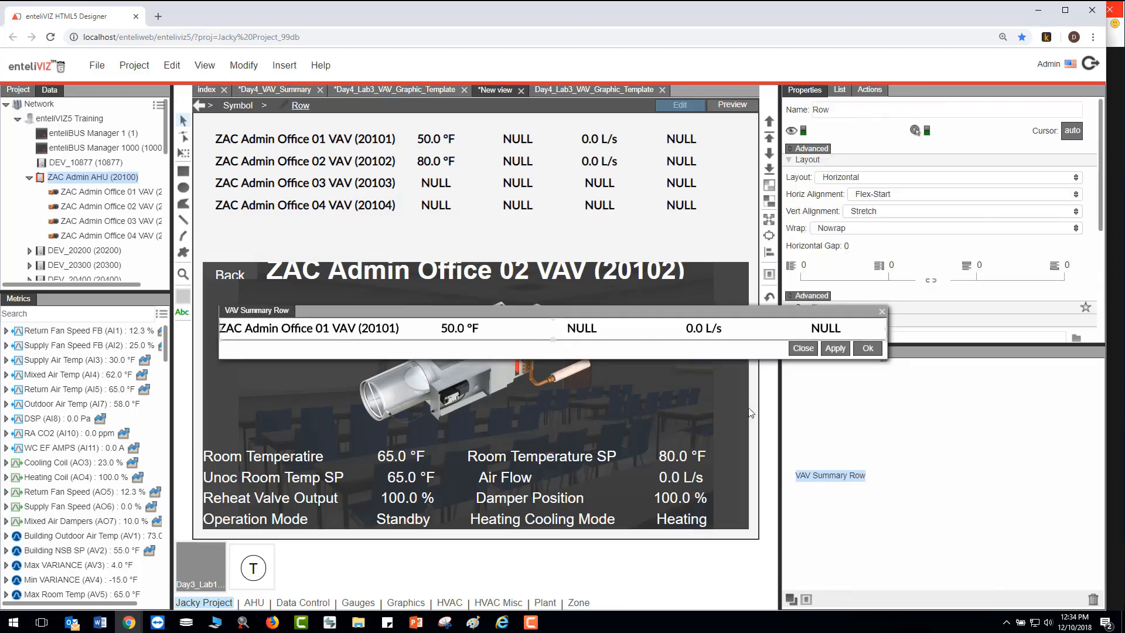
click(494, 334)
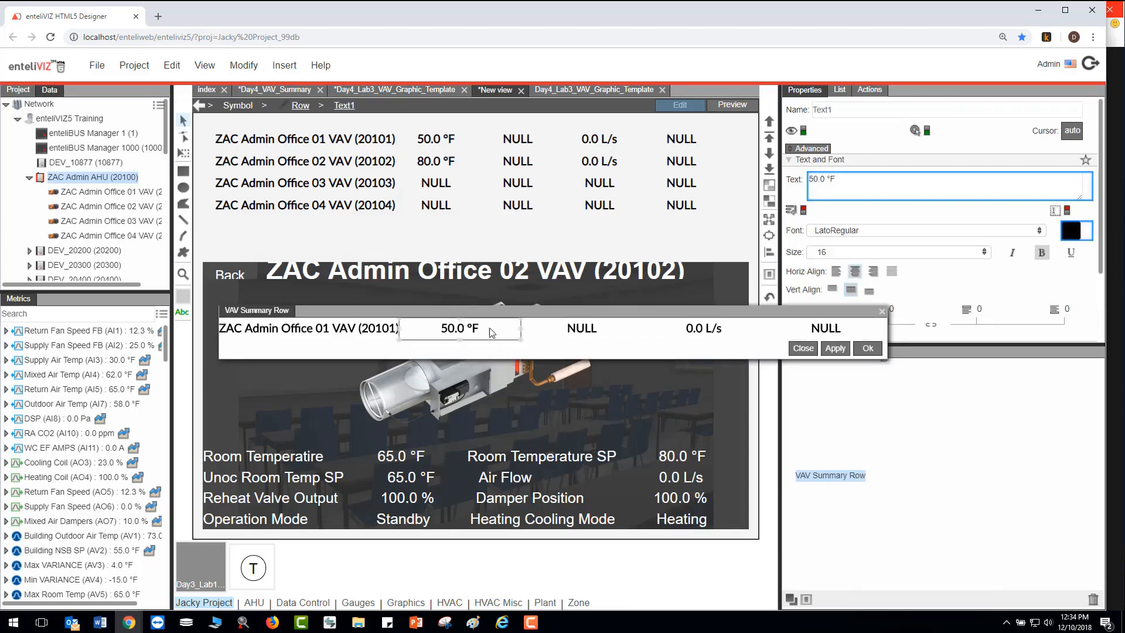
click(375, 333)
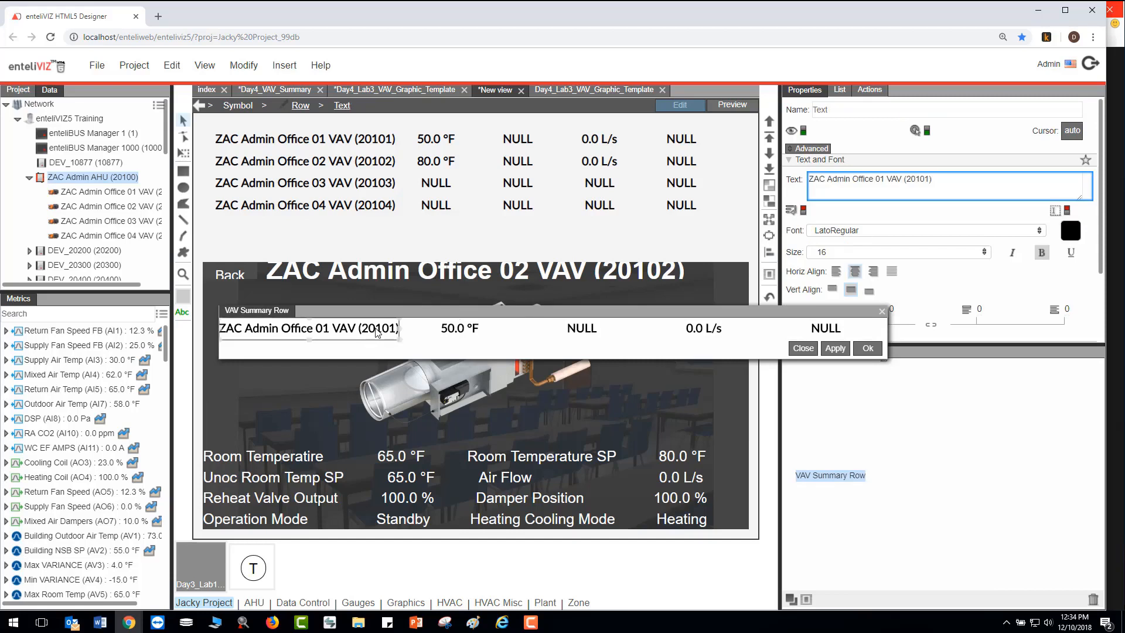
click(870, 89)
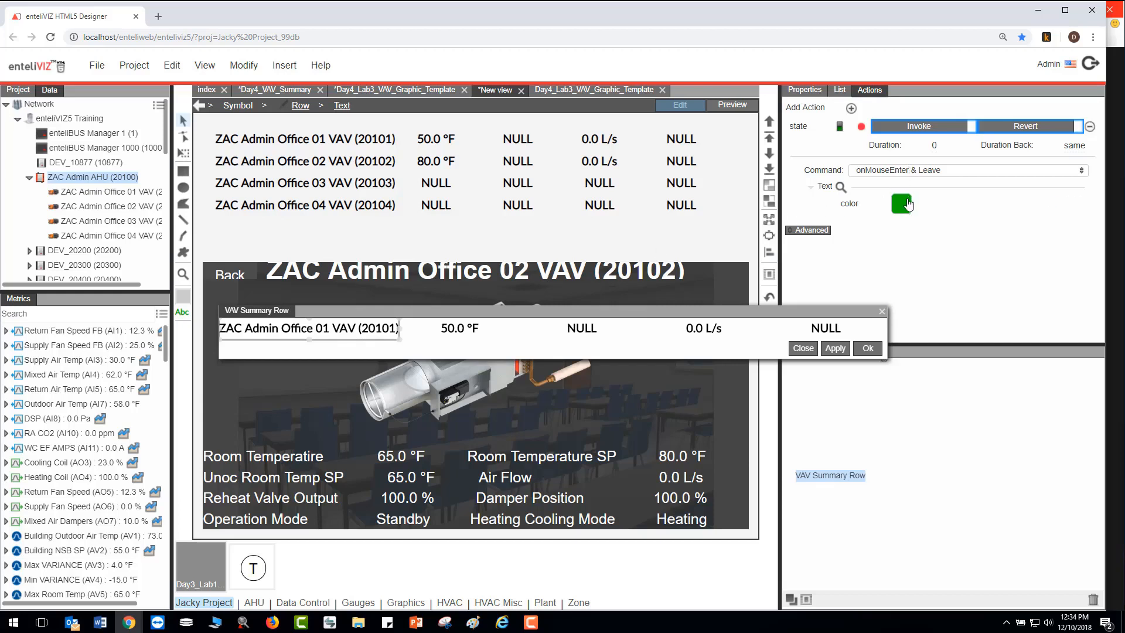
click(883, 314)
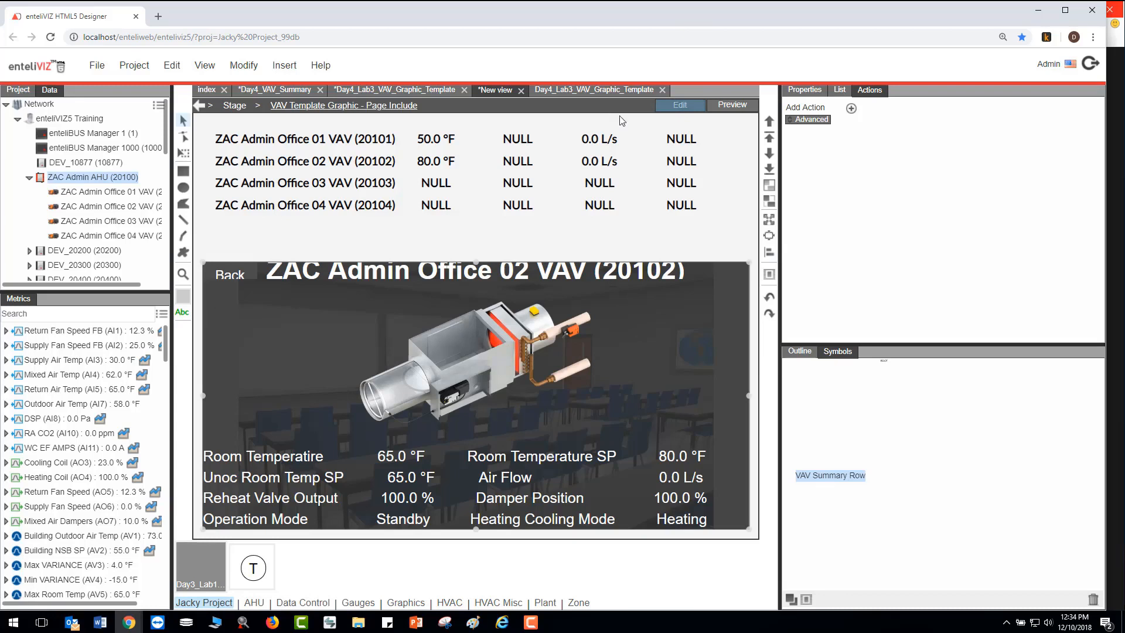